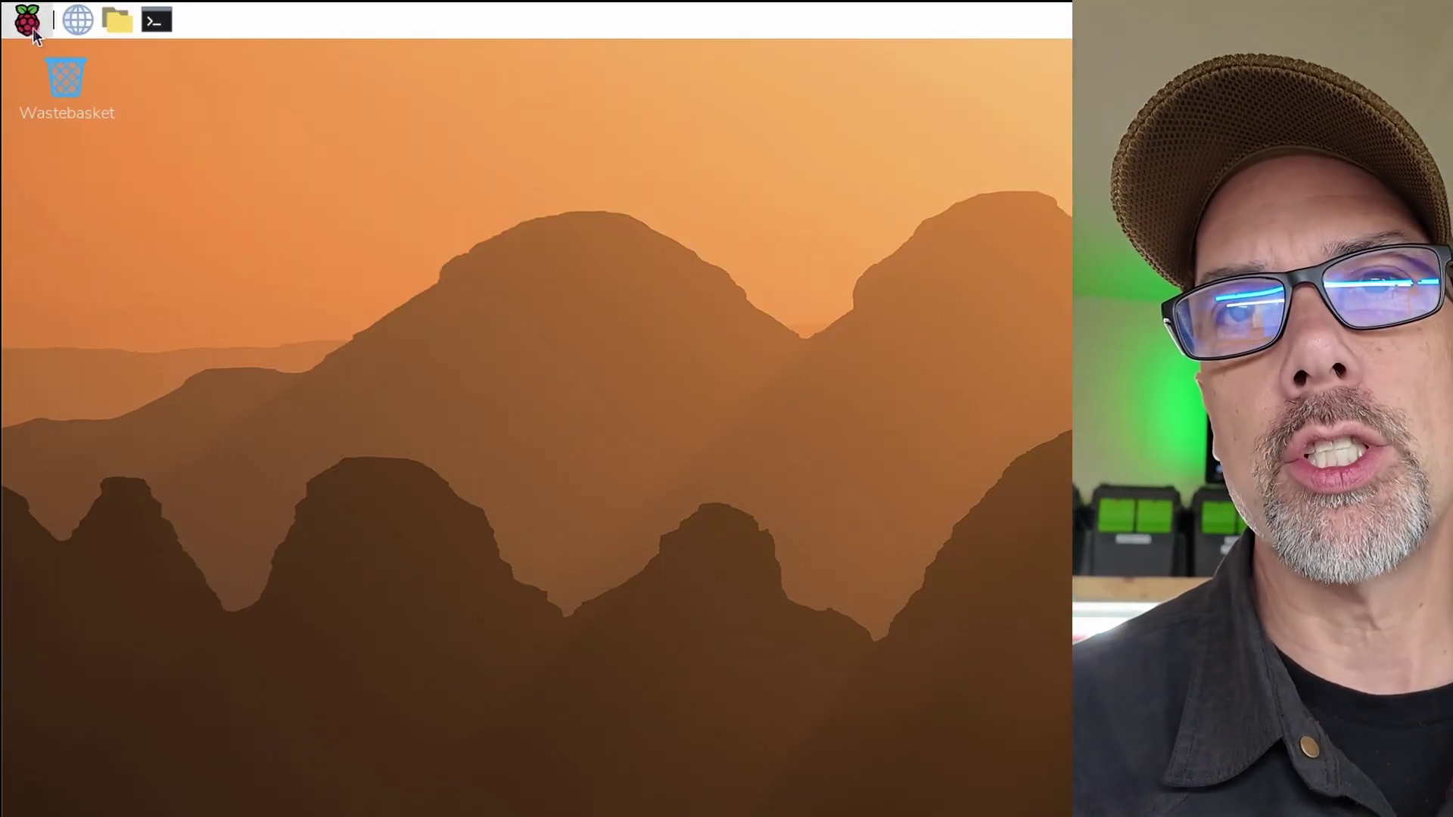
Step: Launch WSJT-X and open the audio section of its settings
{"action": "left_click", "coordinate": [28, 21]}
{"action": "left_click", "coordinate": [765, 295]}
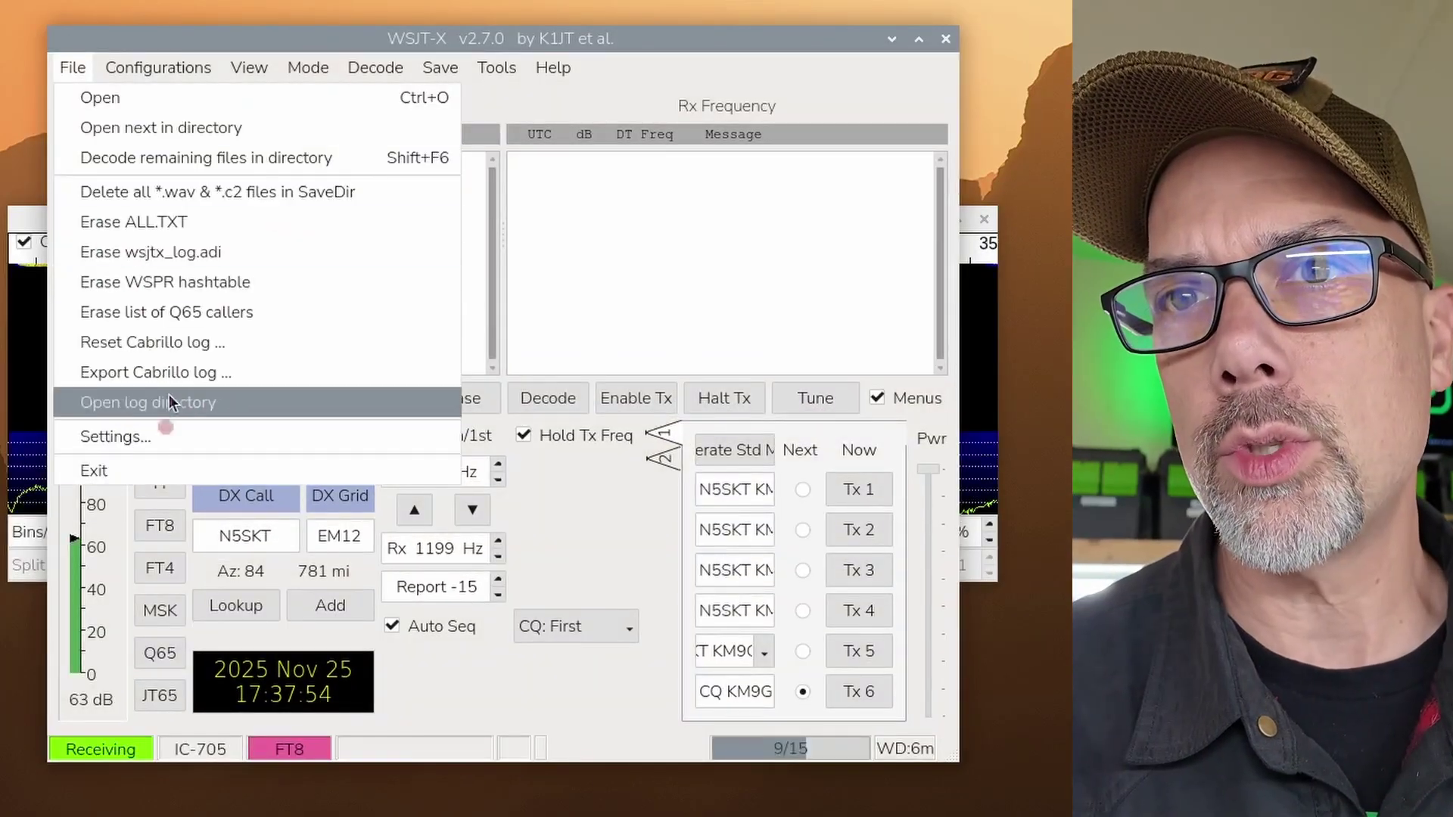
{"action": "left_click", "coordinate": [166, 440]}
{"action": "left_click", "coordinate": [243, 58]}
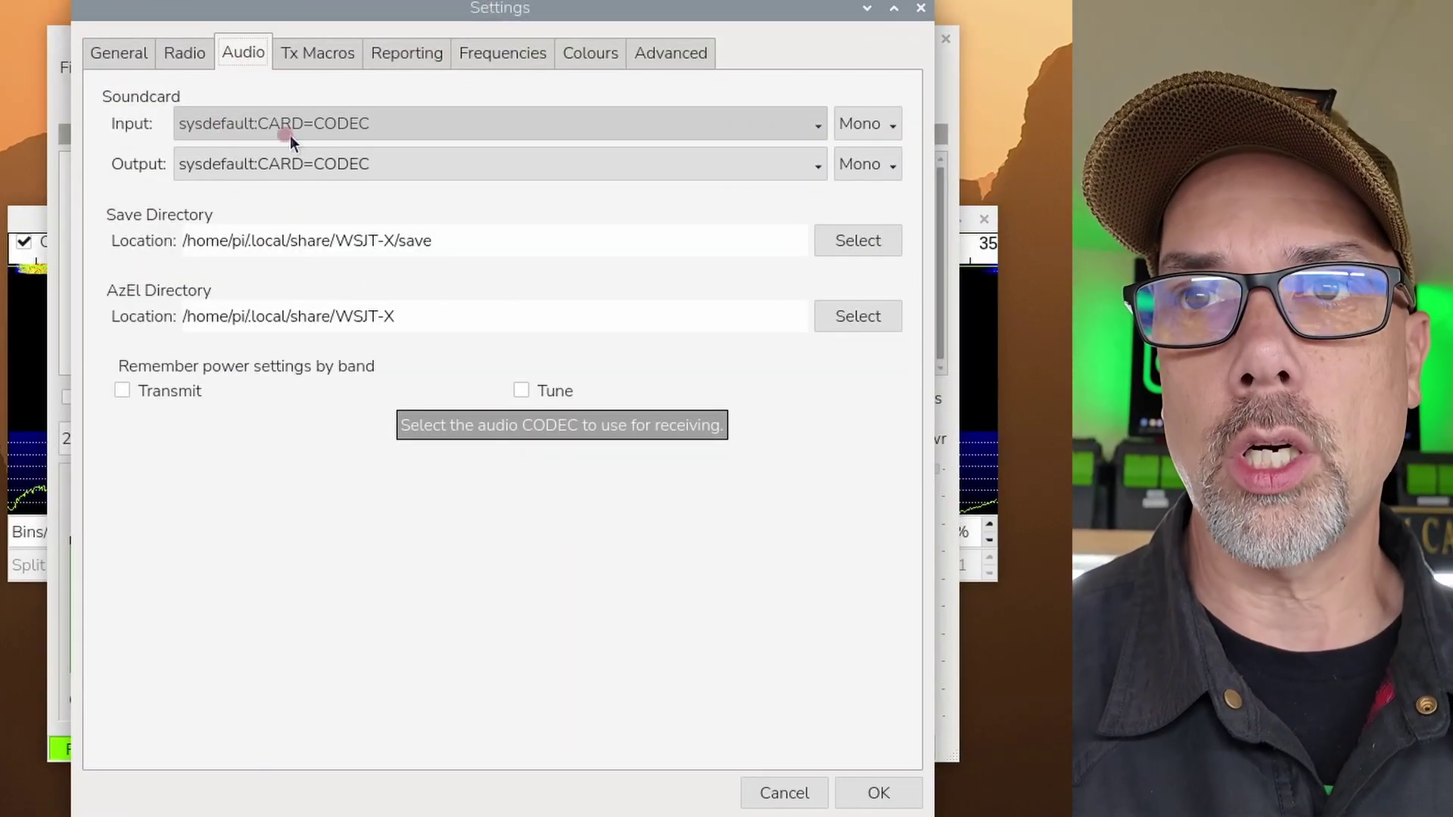
Step: Examine the available soundcard input and output devices in the audio settings without changing the selection
{"action": "left_click", "coordinate": [404, 127]}
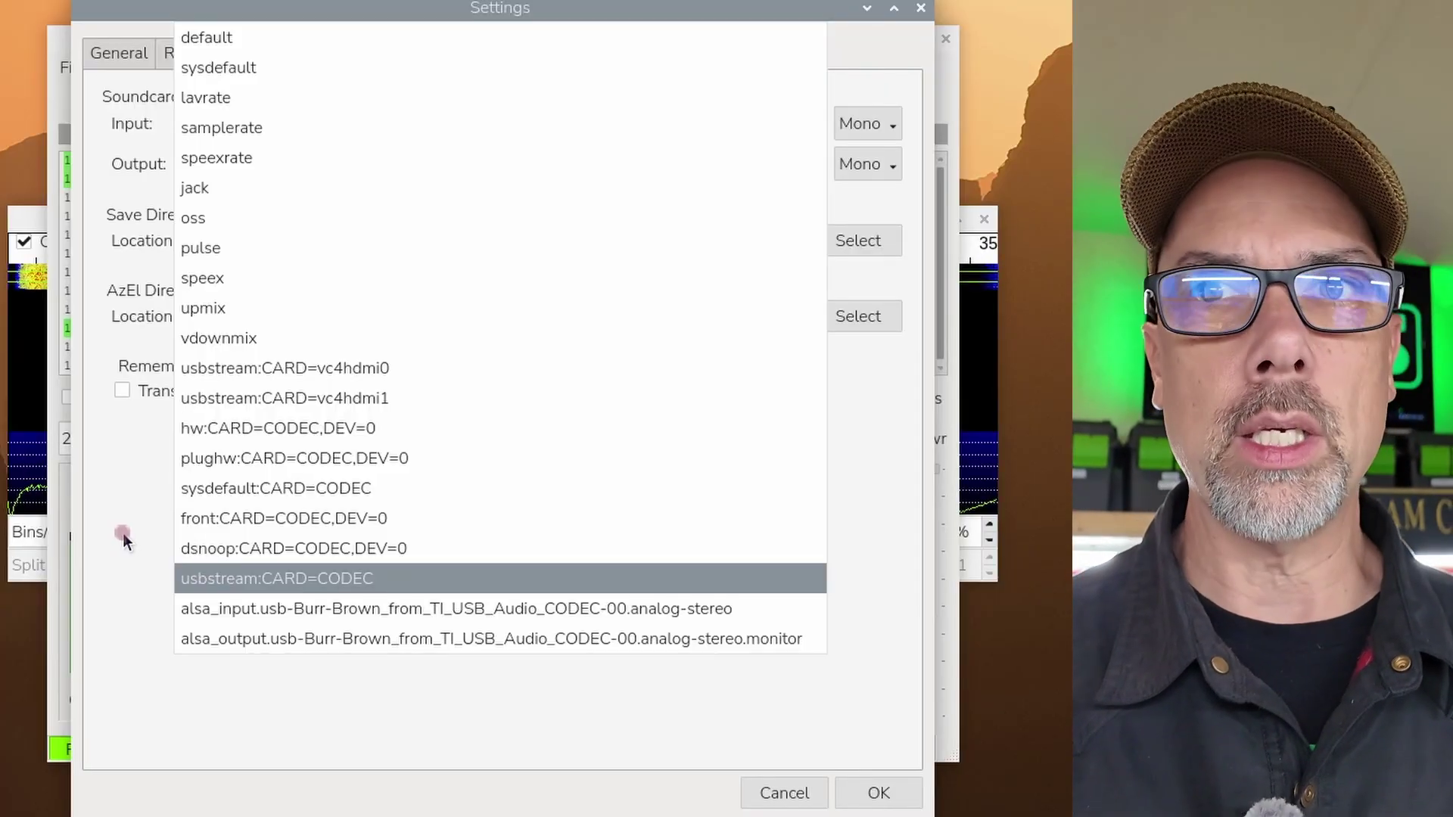
{"action": "left_click", "coordinate": [122, 532]}
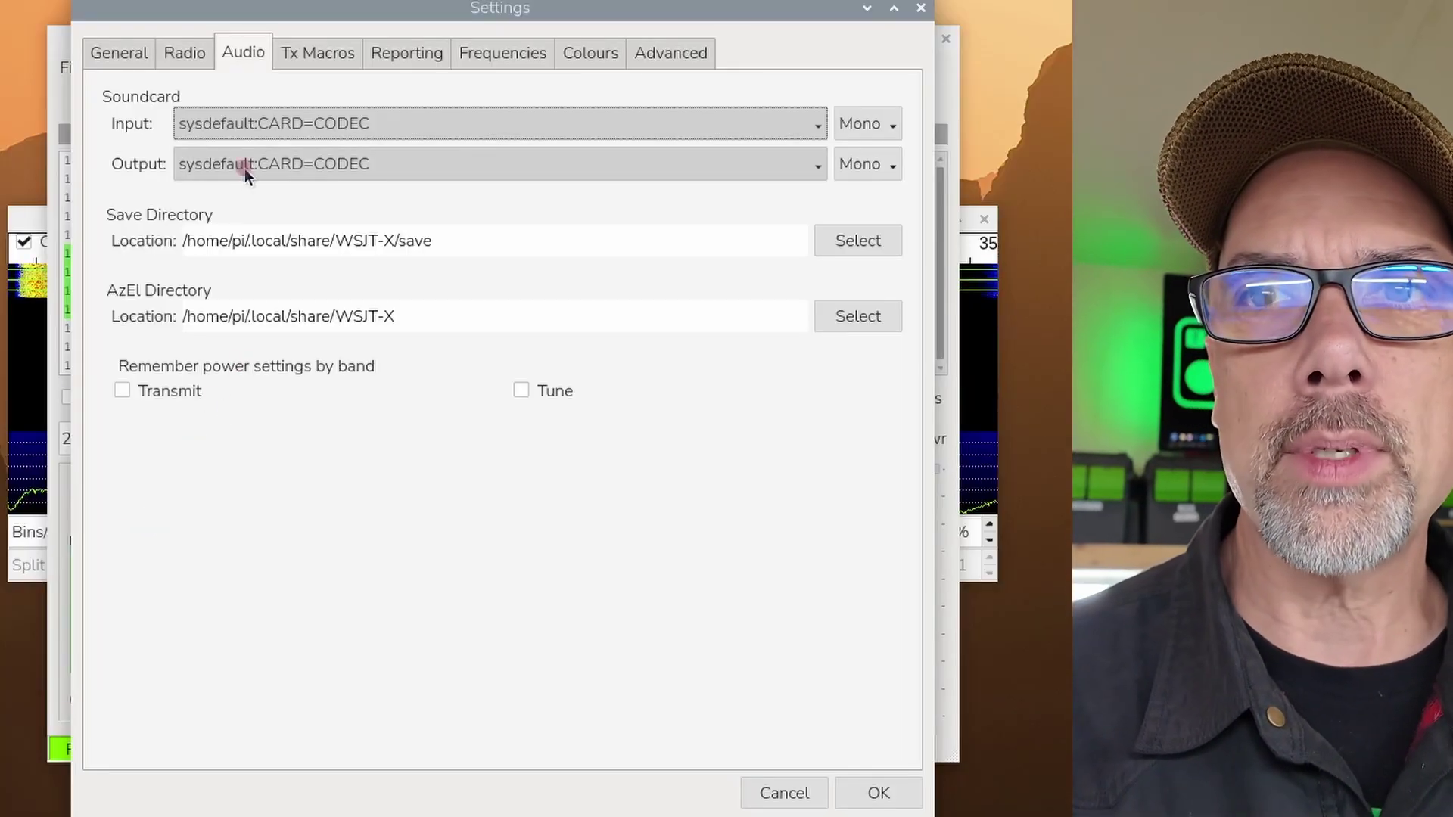
{"action": "mouse_move", "coordinate": [244, 168]}
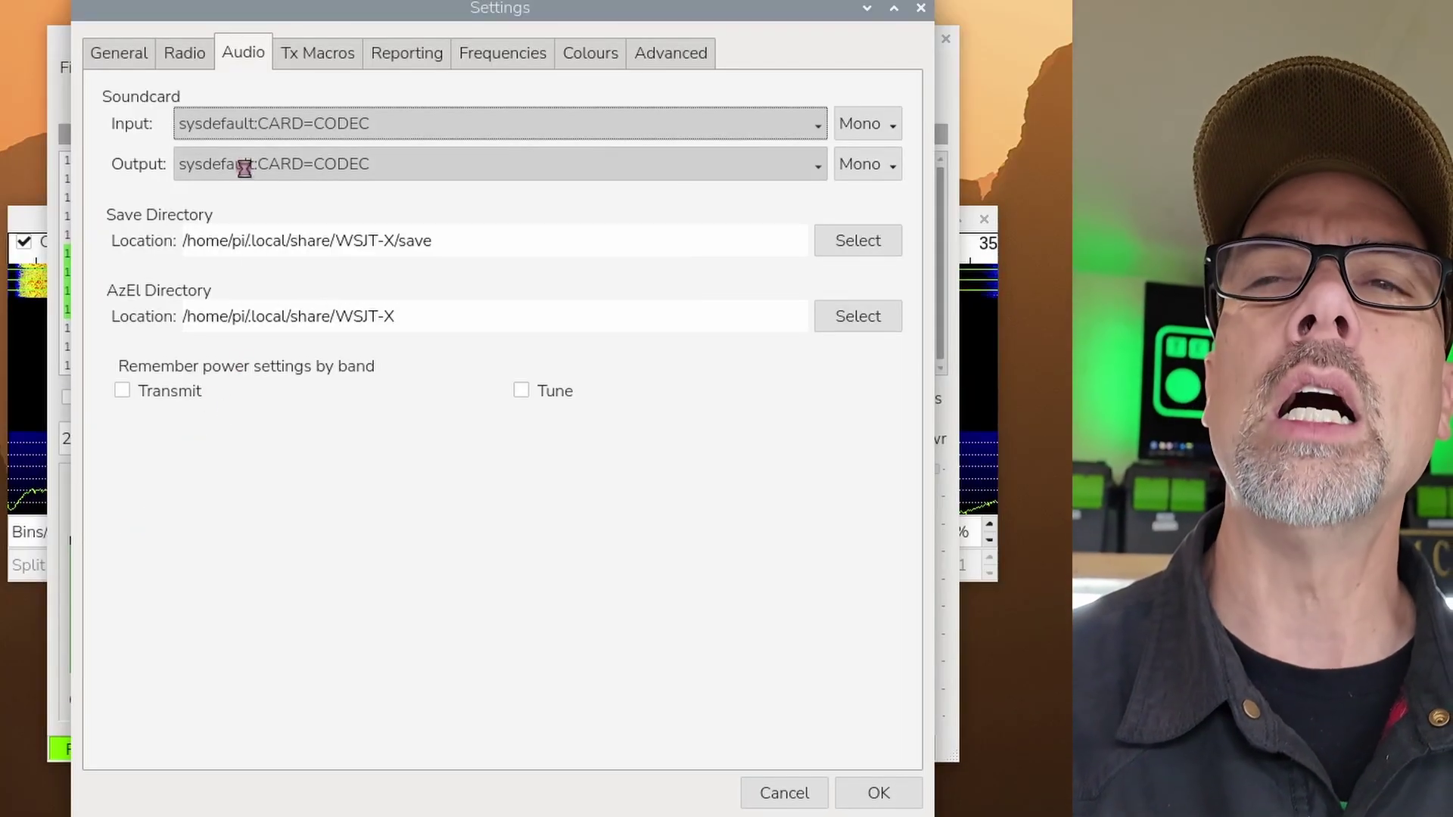
{"action": "left_click", "coordinate": [244, 167]}
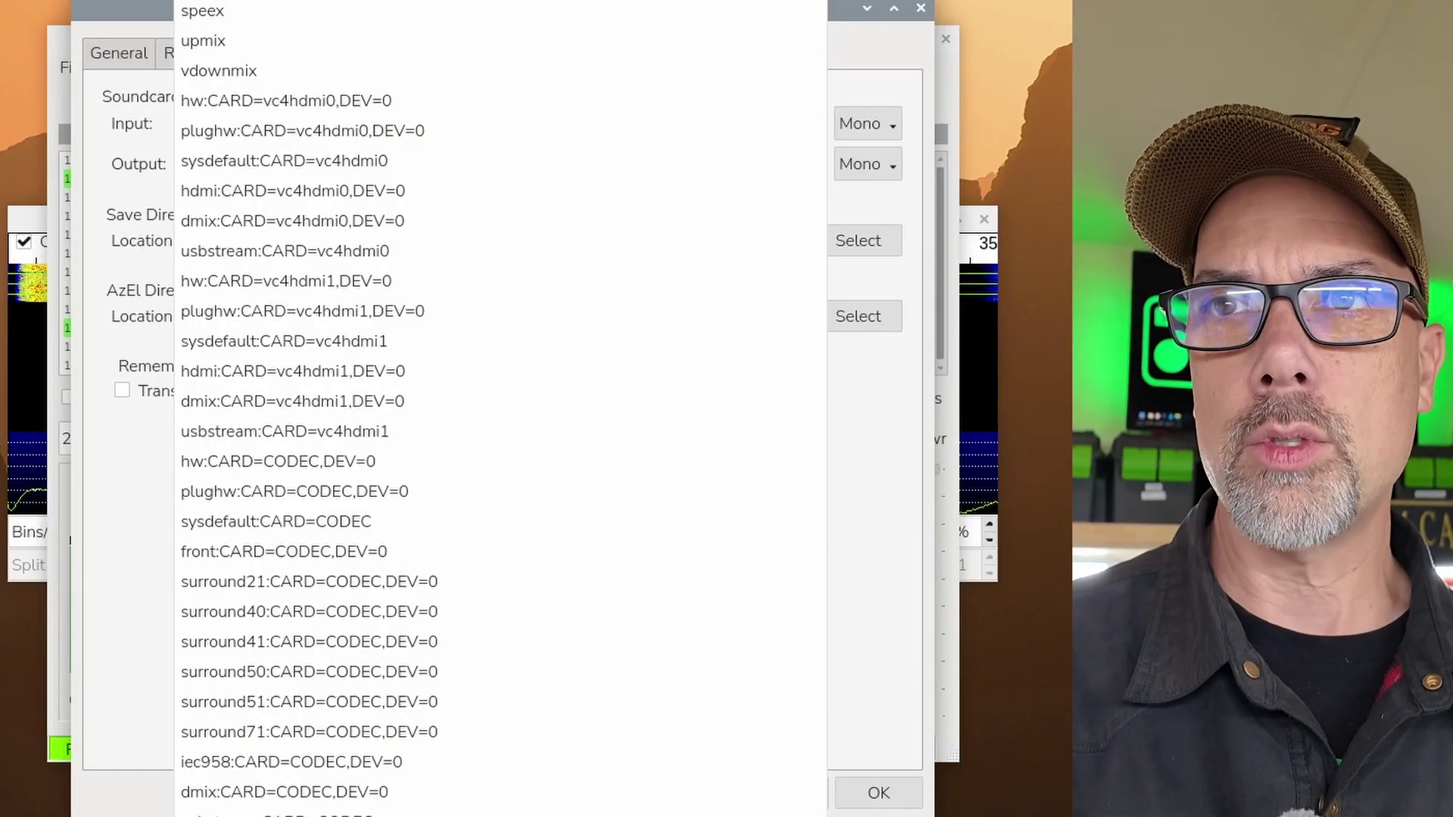
{"action": "scroll", "coordinate": [499, 91], "scroll_direction": "up", "scroll_amount": 5}
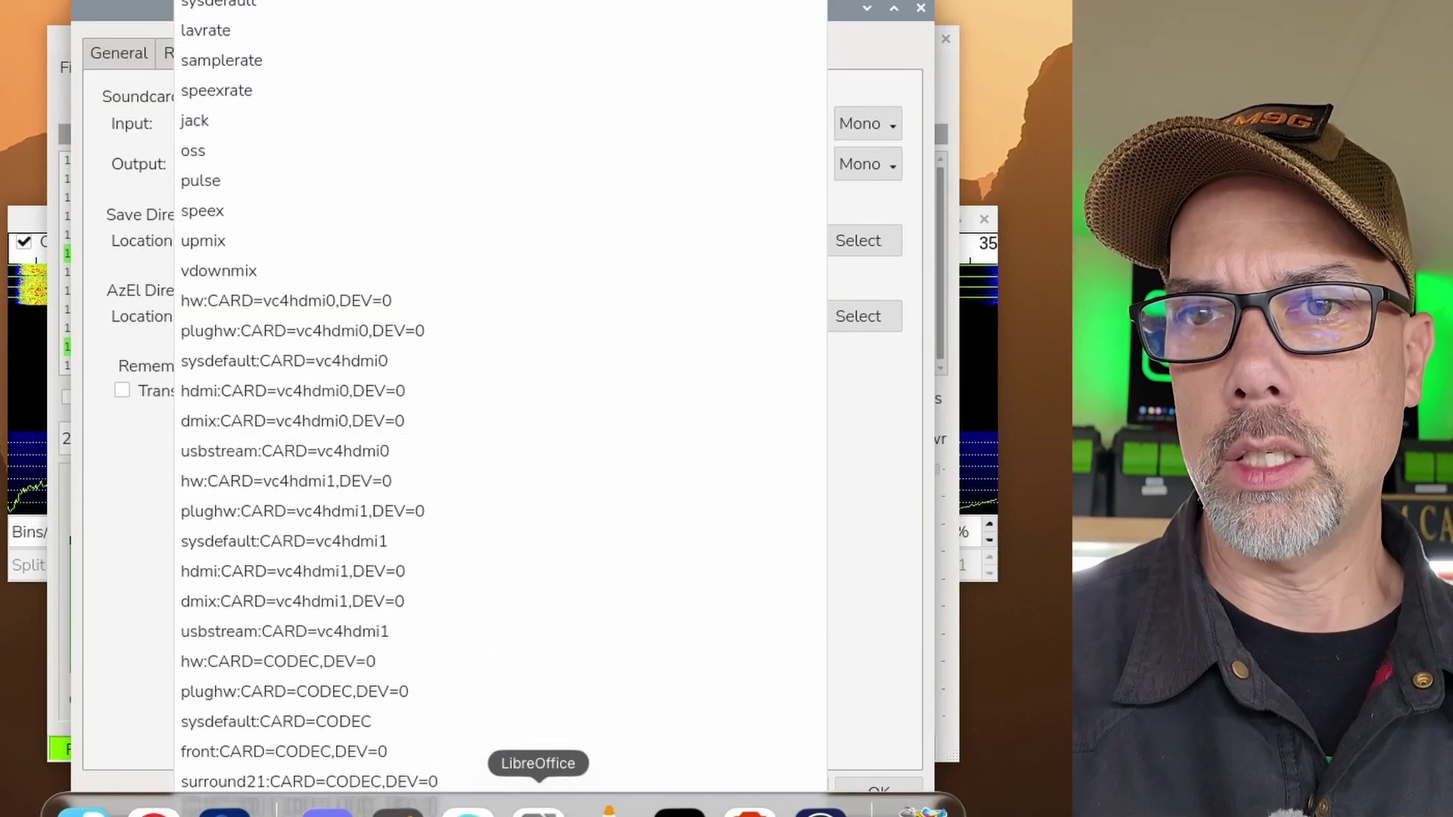
{"action": "left_click", "coordinate": [139, 537]}
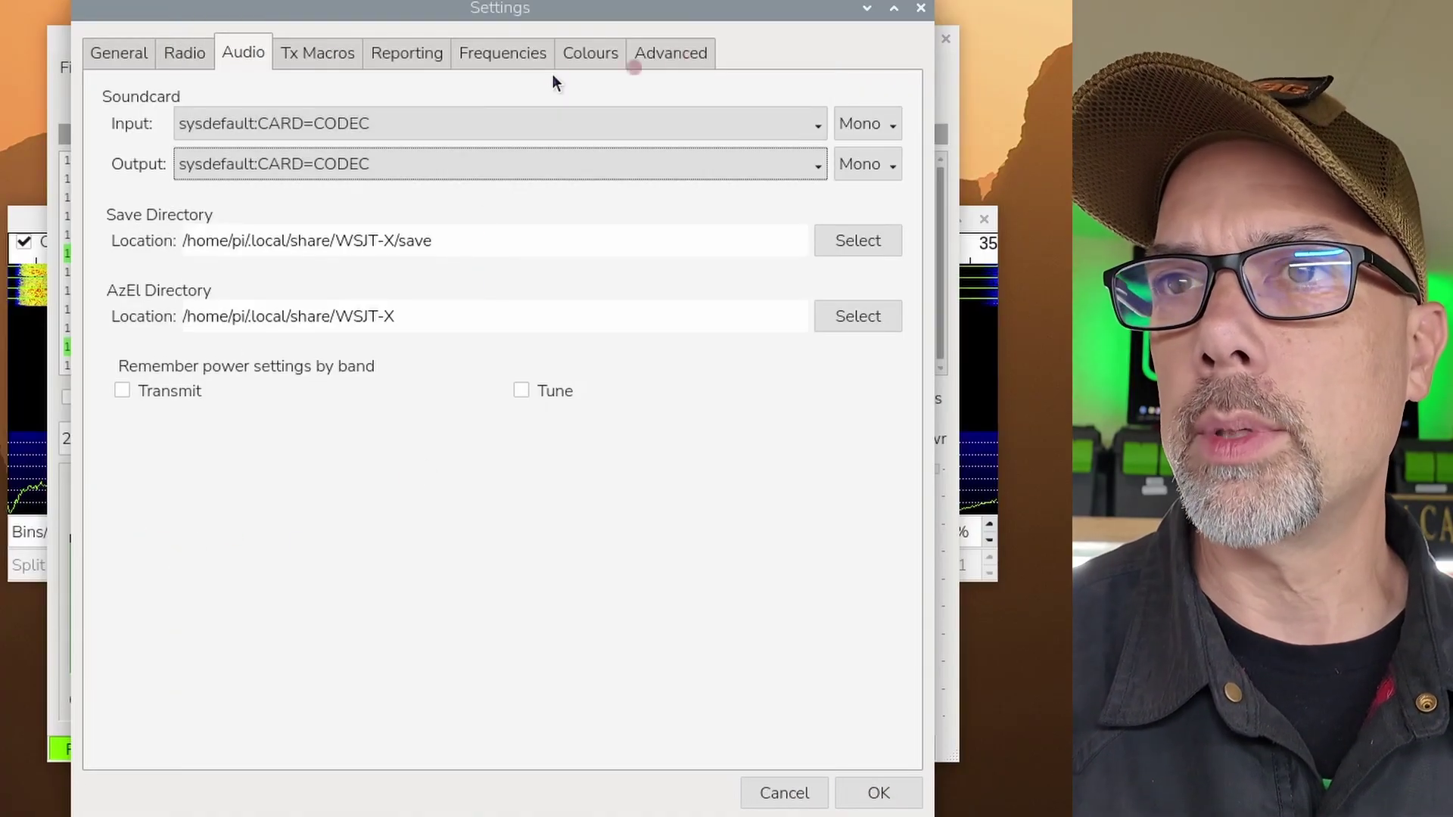
Step: Move the settings window higher, review the output and input device lists again, and cancel the settings
{"action": "left_click_drag", "start_coordinate": [698, 17], "coordinate": [678, 1]}
{"action": "left_click", "coordinate": [487, 25]}
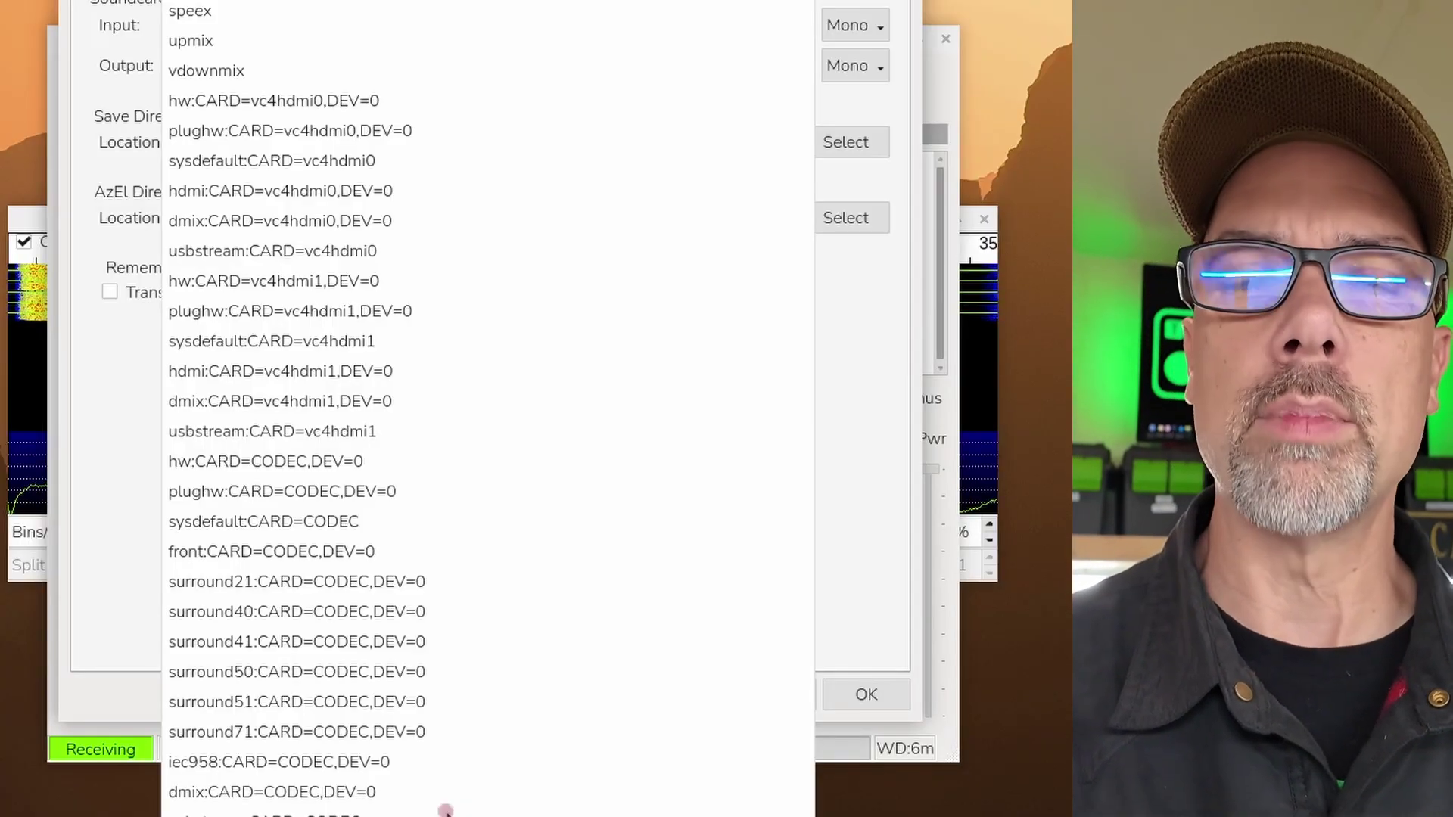
{"action": "left_click", "coordinate": [129, 484]}
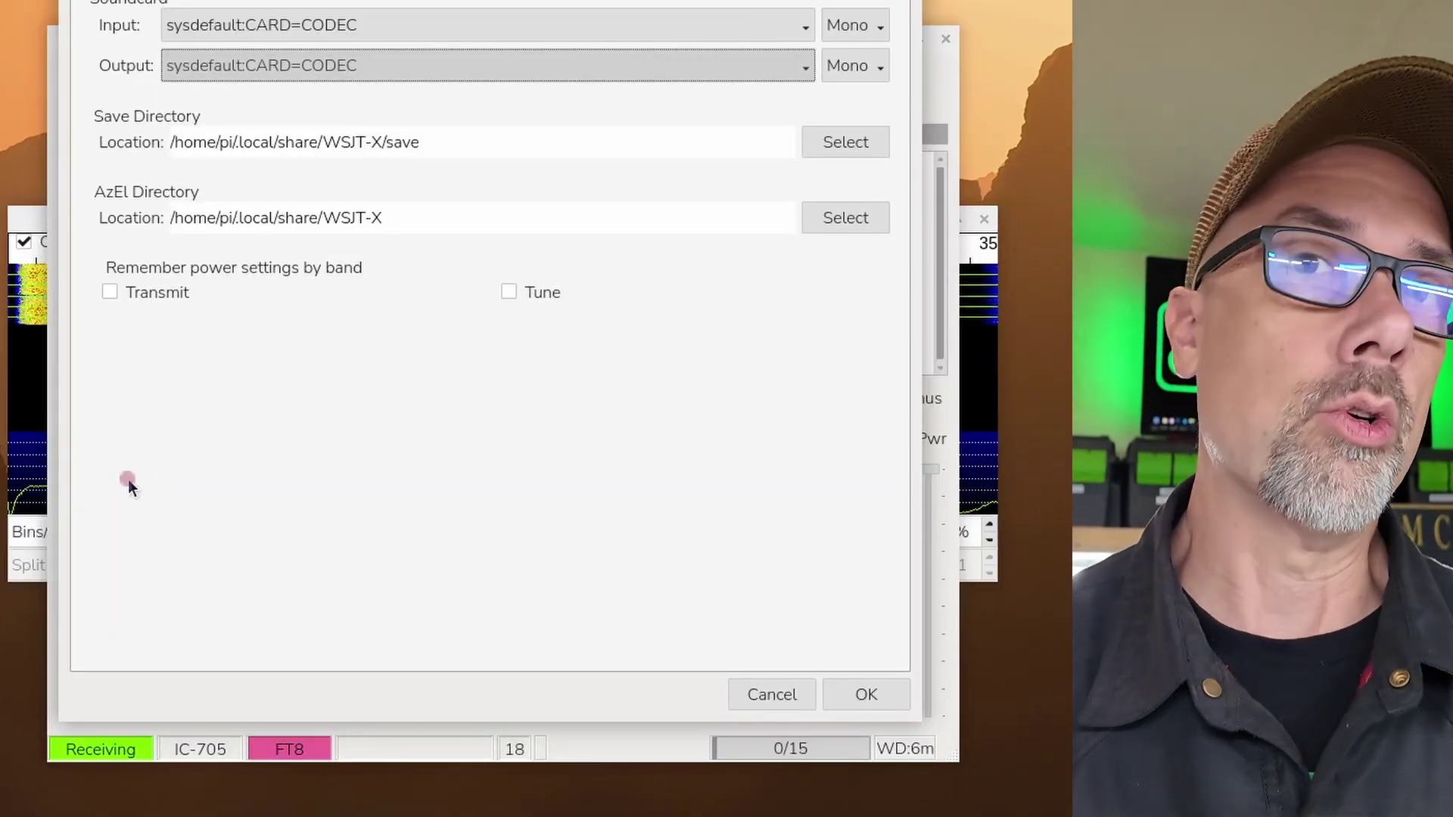
{"action": "left_click", "coordinate": [264, 31]}
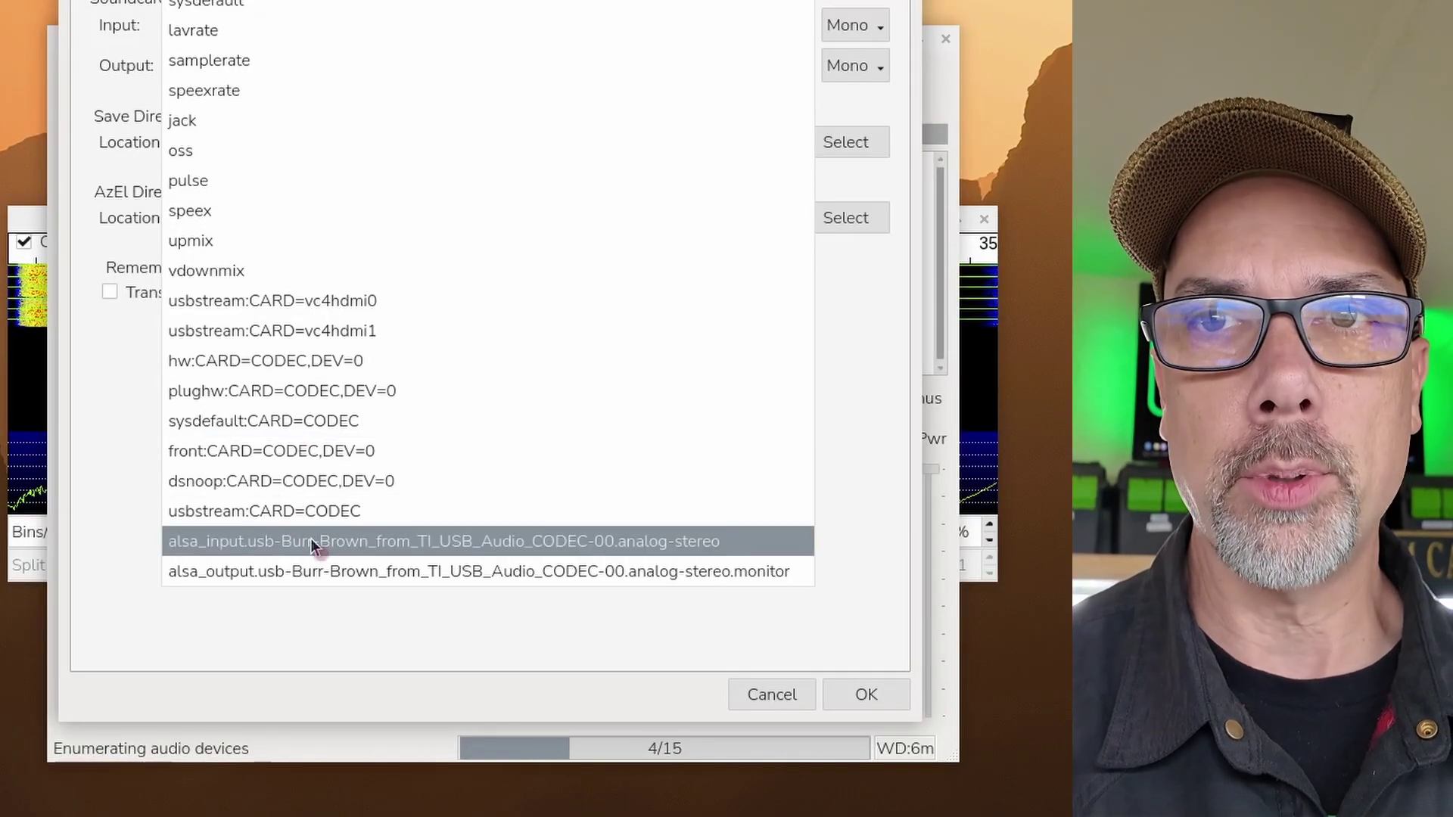
{"action": "left_click", "coordinate": [131, 45]}
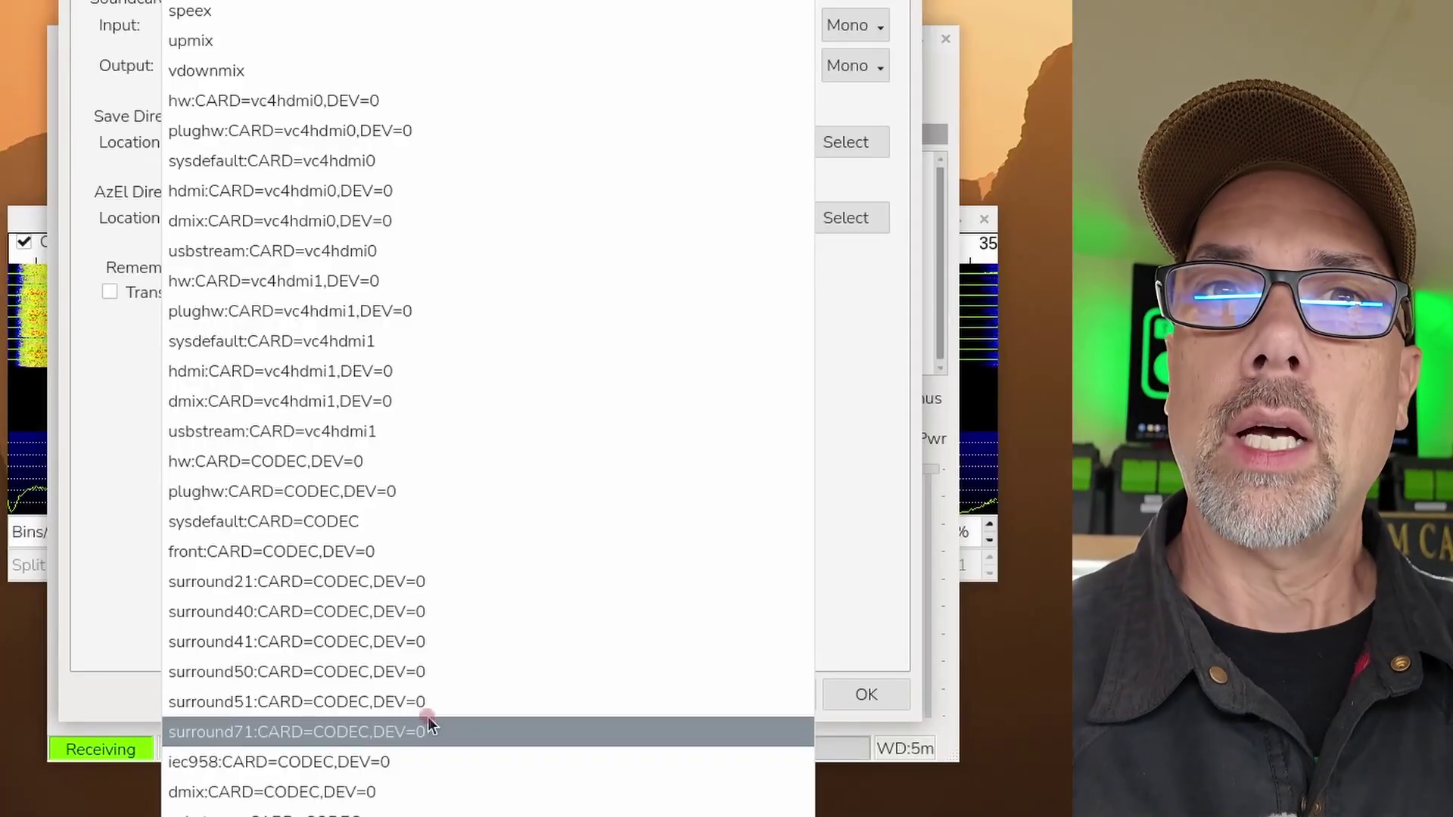
{"action": "left_click", "coordinate": [841, 546]}
{"action": "left_click", "coordinate": [780, 696]}
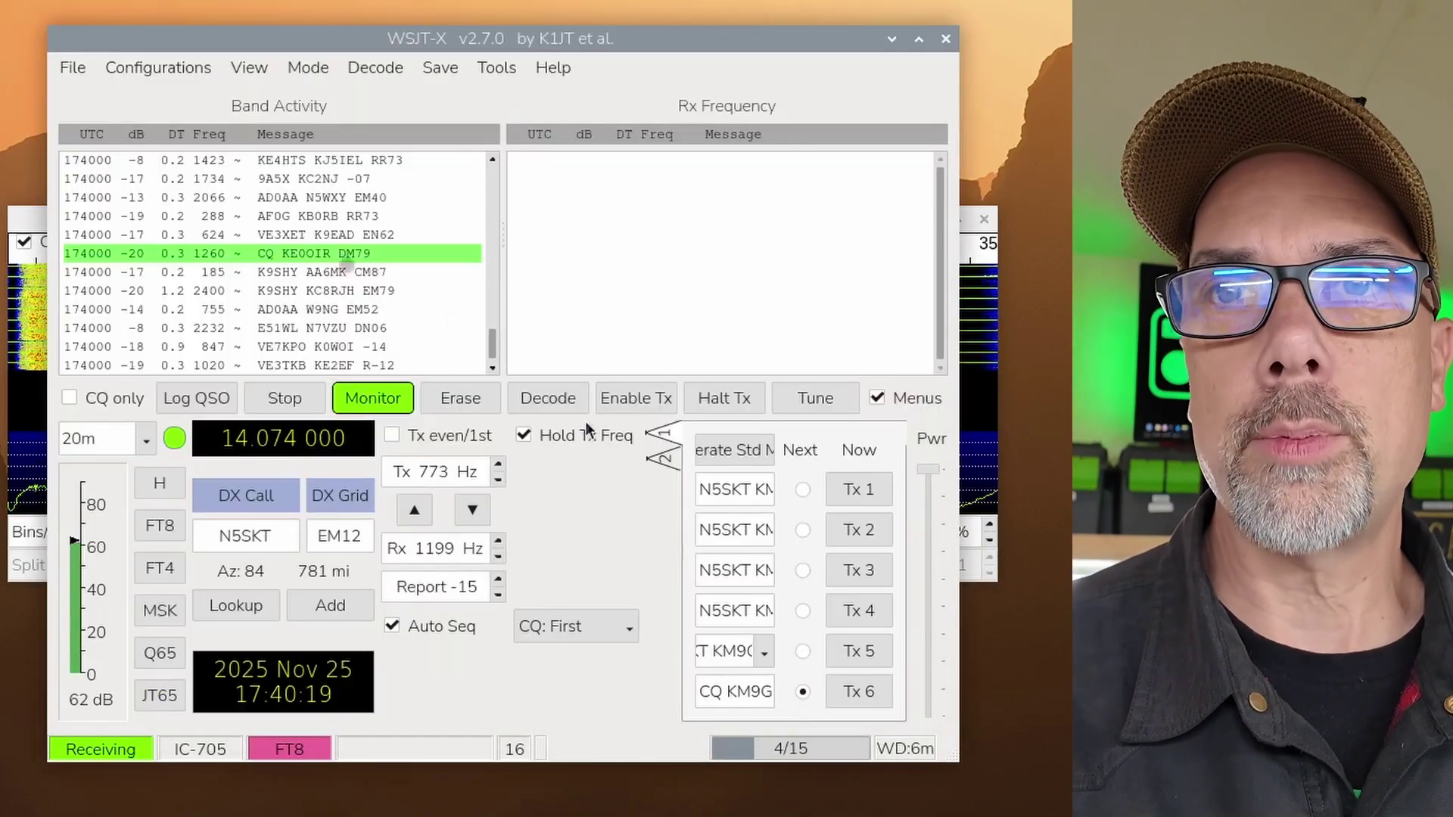
Step: Switch to a terminal, enlarge its text, and open toads-audio-helper.sh in the joe editor
{"action": "left_click", "coordinate": [88, 77]}
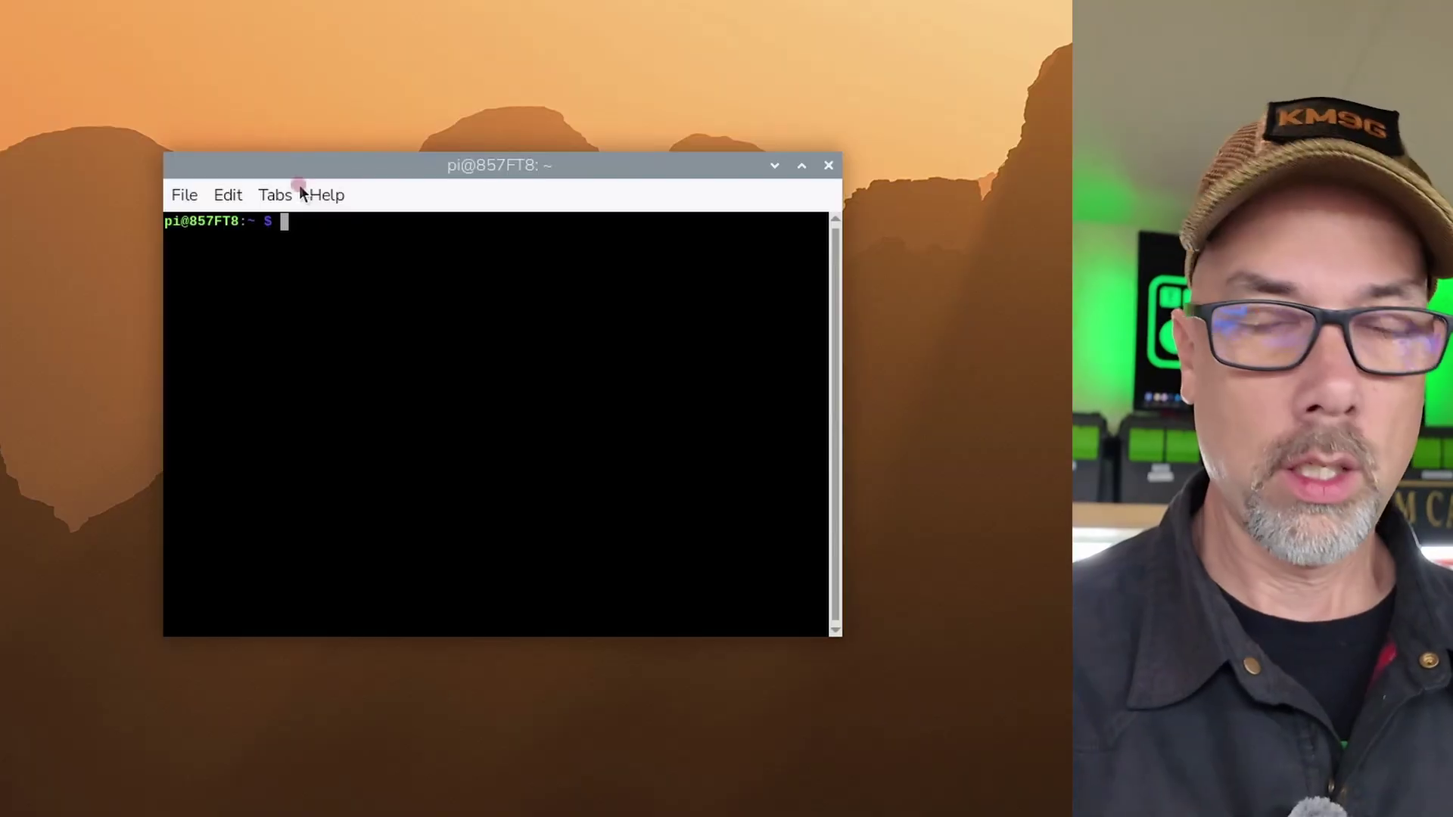
{"action": "key", "text": "ctrl+plus"}
{"action": "key", "text": "ctrl+plus"}
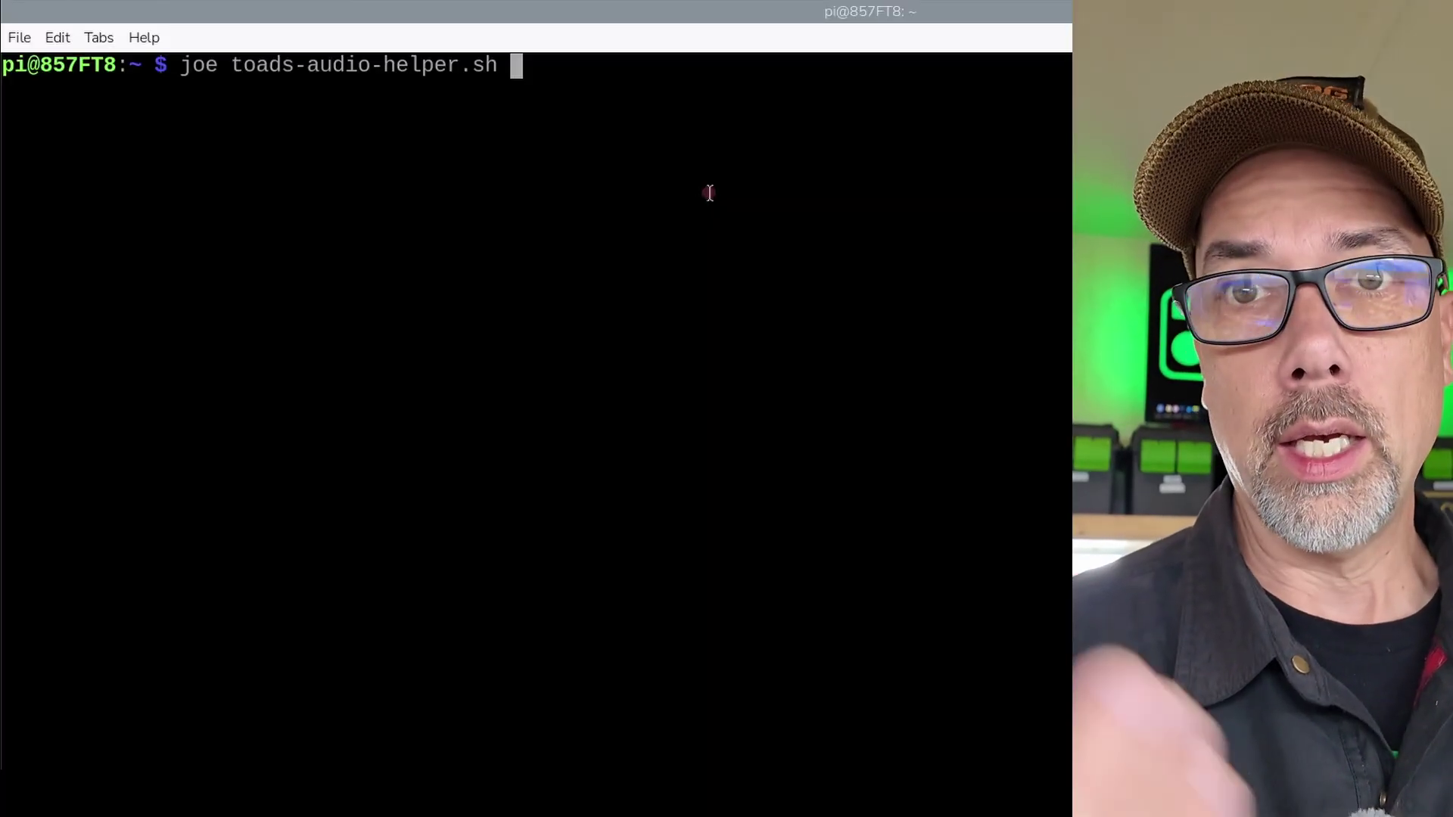
{"action": "key", "text": "Return"}
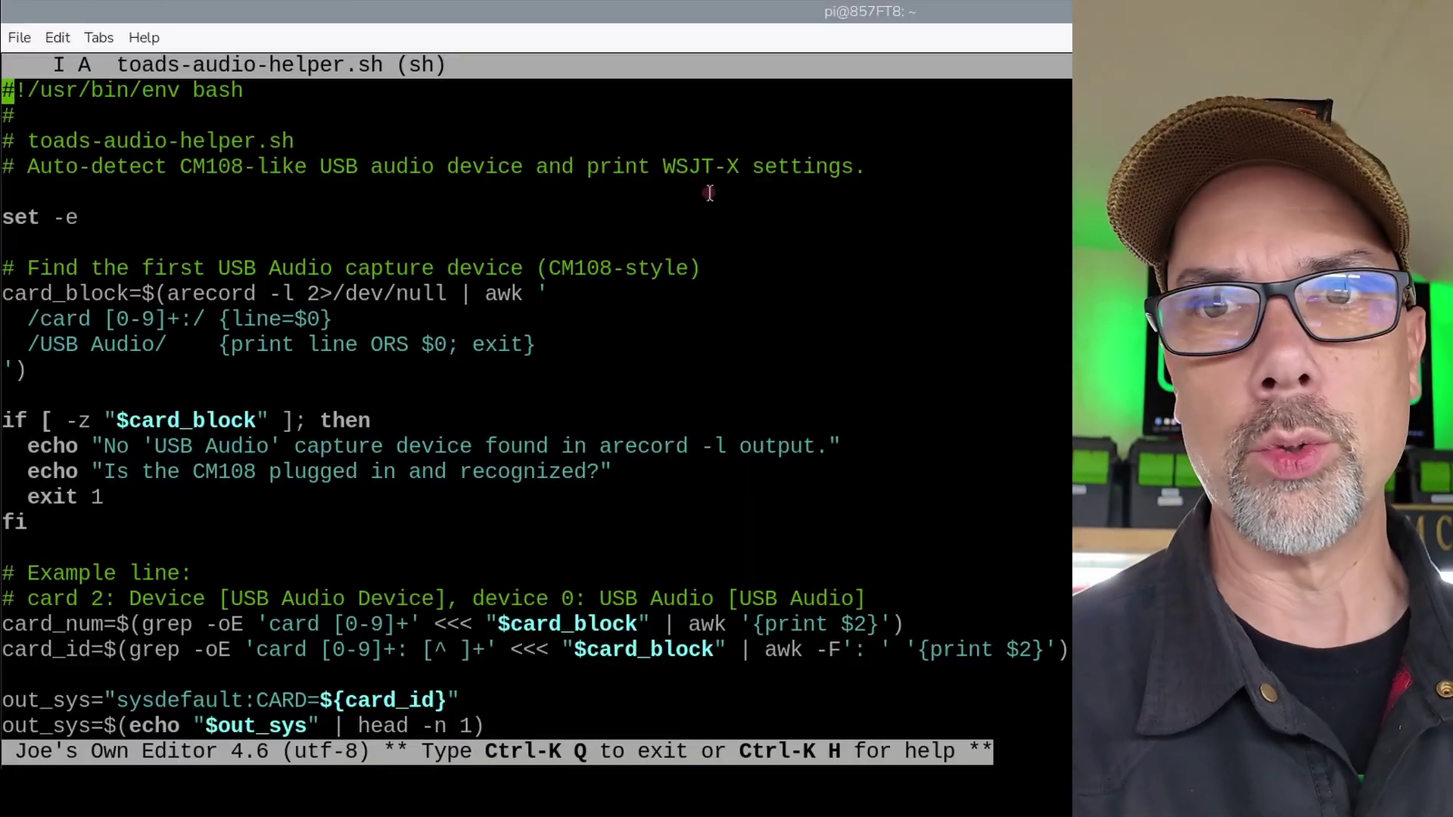
Step: Read the script's USB audio capture detection and its check for a missing device
{"action": "key", "text": "Down"}
{"action": "key", "text": "Down"}
{"action": "key", "text": "Down"}
{"action": "key", "text": "Down"}
{"action": "key", "text": "Down"}
{"action": "key", "text": "Down"}
{"action": "key", "text": "Down"}
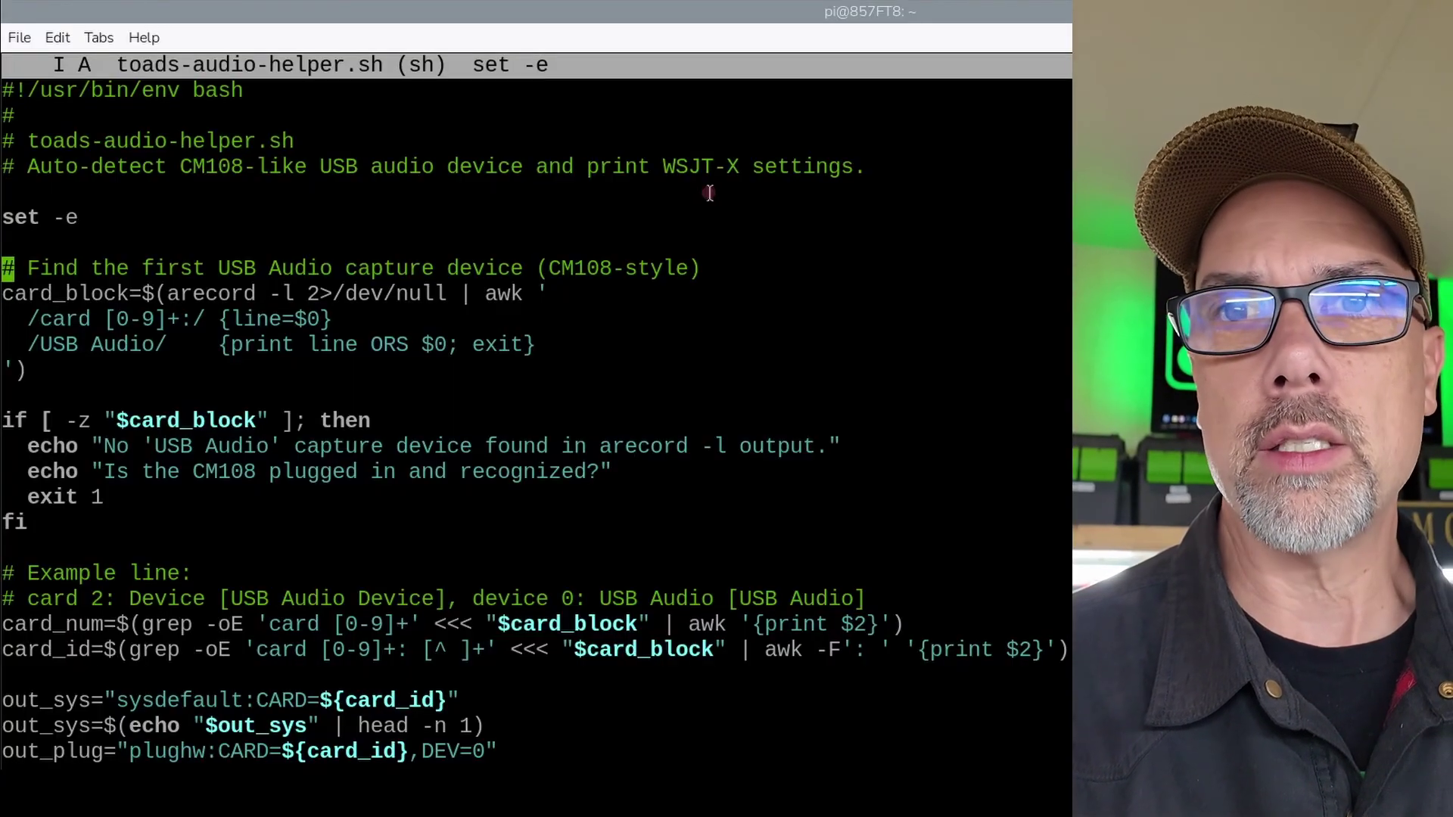
{"action": "key", "text": "Down"}
{"action": "key", "text": "Down"}
{"action": "key", "text": "Down"}
{"action": "key", "text": "Down"}
{"action": "key", "text": "Down"}
{"action": "key", "text": "Down"}
{"action": "key", "text": "Down"}
{"action": "key", "text": "Down"}
{"action": "key", "text": "Down"}
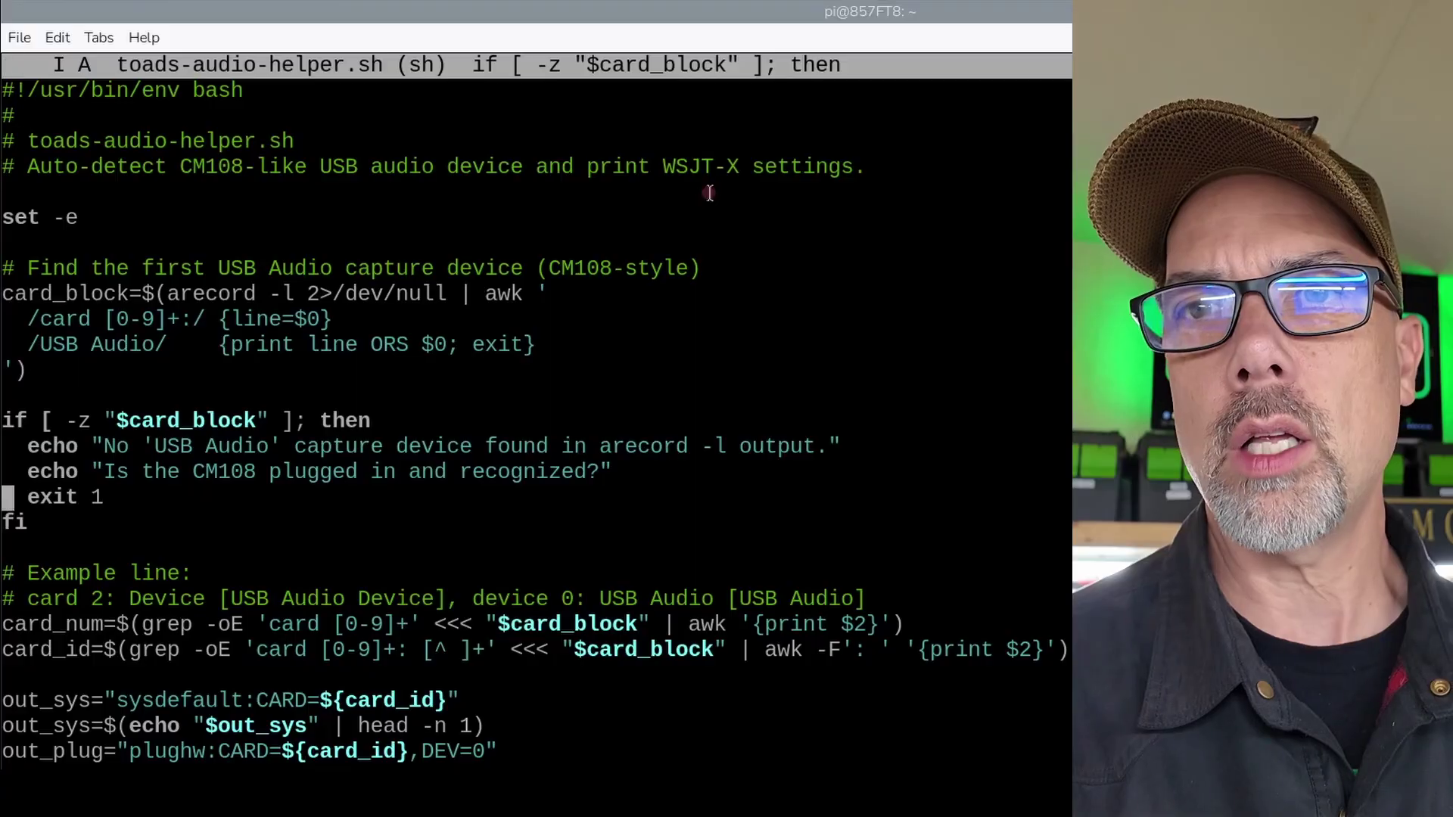
{"action": "key", "text": "Down"}
{"action": "key", "text": "Down"}
{"action": "key", "text": "Down"}
{"action": "key", "text": "Down"}
{"action": "key", "text": "Down"}
{"action": "key", "text": "Up"}
{"action": "key", "text": "Up"}
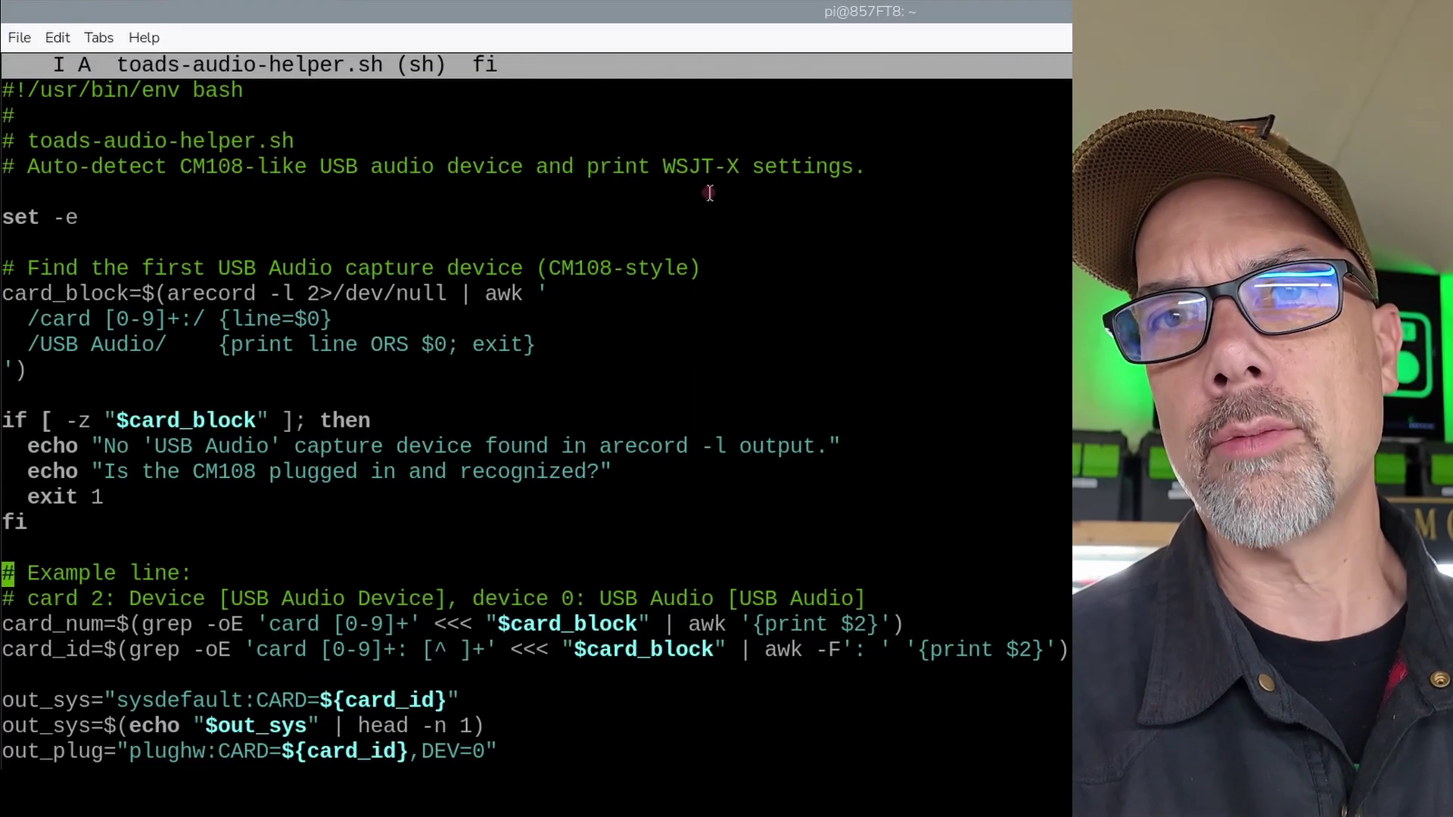
Step: Examine the CM108 mention in the script's message for a missing capture device
{"action": "key", "text": "Up"}
{"action": "key", "text": "Up"}
{"action": "key", "text": "Up"}
{"action": "key", "text": "Up"}
{"action": "key", "text": "Right"}
{"action": "key", "text": "Right"}
{"action": "key", "text": "Right"}
{"action": "key", "text": "Right"}
{"action": "key", "text": "Right"}
{"action": "key", "text": "Right"}
{"action": "key", "text": "Right"}
{"action": "key", "text": "Right"}
{"action": "key", "text": "Right"}
{"action": "key", "text": "Right"}
{"action": "key", "text": "Right"}
{"action": "key", "text": "Right"}
{"action": "key", "text": "Right"}
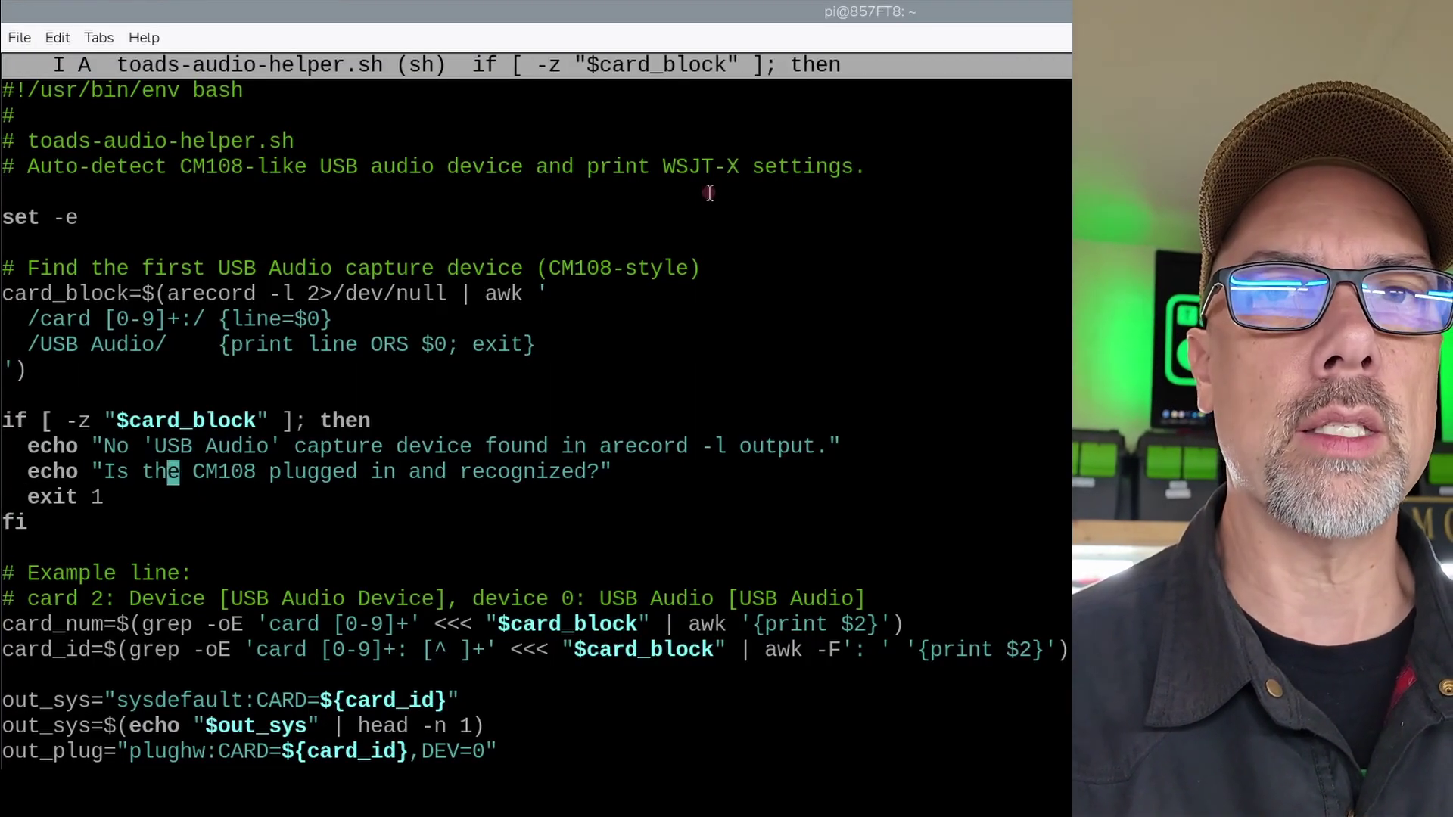
{"action": "key", "text": "Right"}
{"action": "key", "text": "Right"}
{"action": "key", "text": "Right"}
{"action": "key", "text": "Right"}
{"action": "key", "text": "Right"}
{"action": "key", "text": "Right"}
{"action": "key", "text": "Right"}
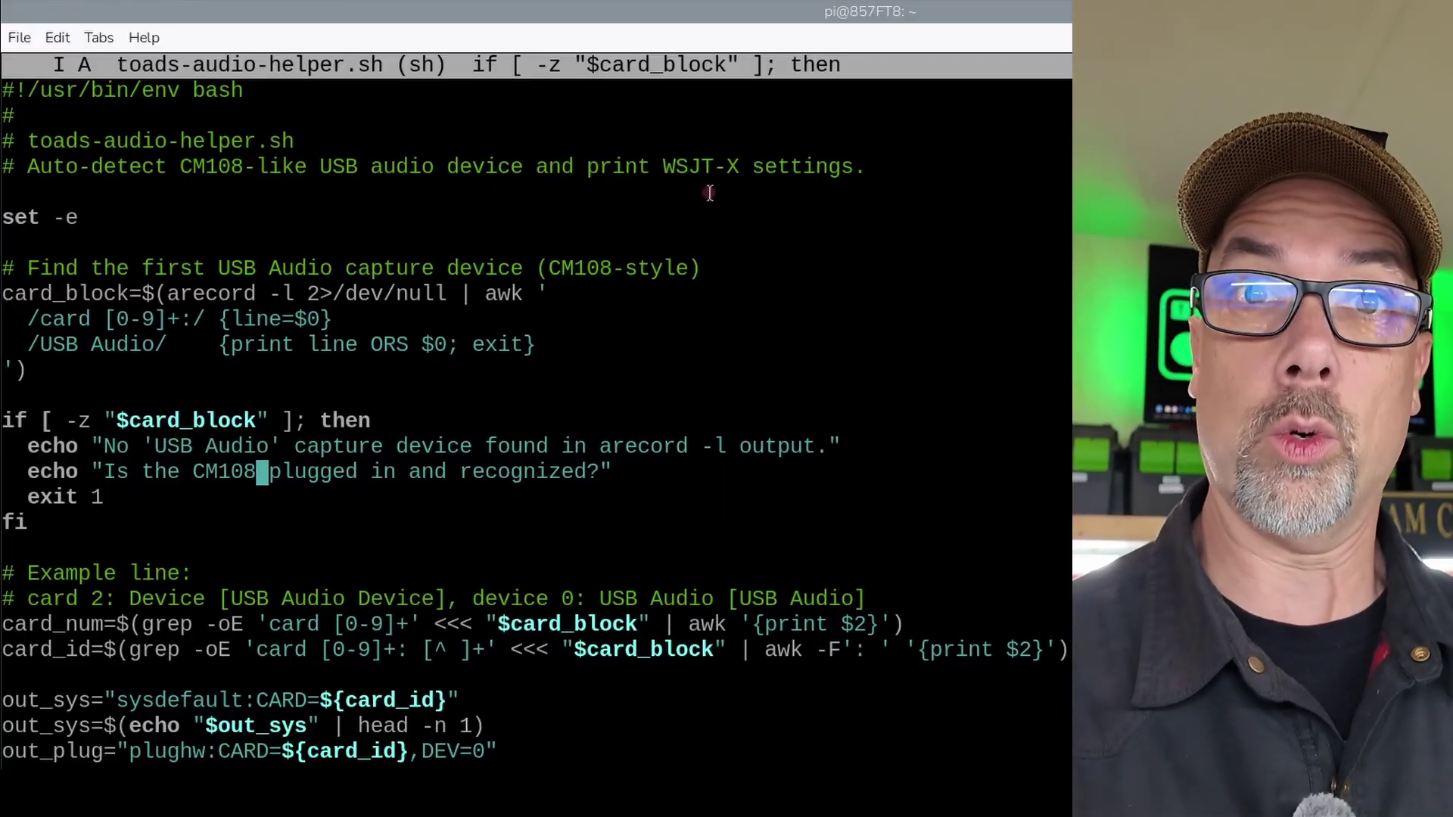
Step: Read the card ID, device string and final echo lines of the script, and exit the editor without changes
{"action": "key", "text": "Down"}
{"action": "key", "text": "Down"}
{"action": "key", "text": "Down"}
{"action": "key", "text": "Down"}
{"action": "key", "text": "Down"}
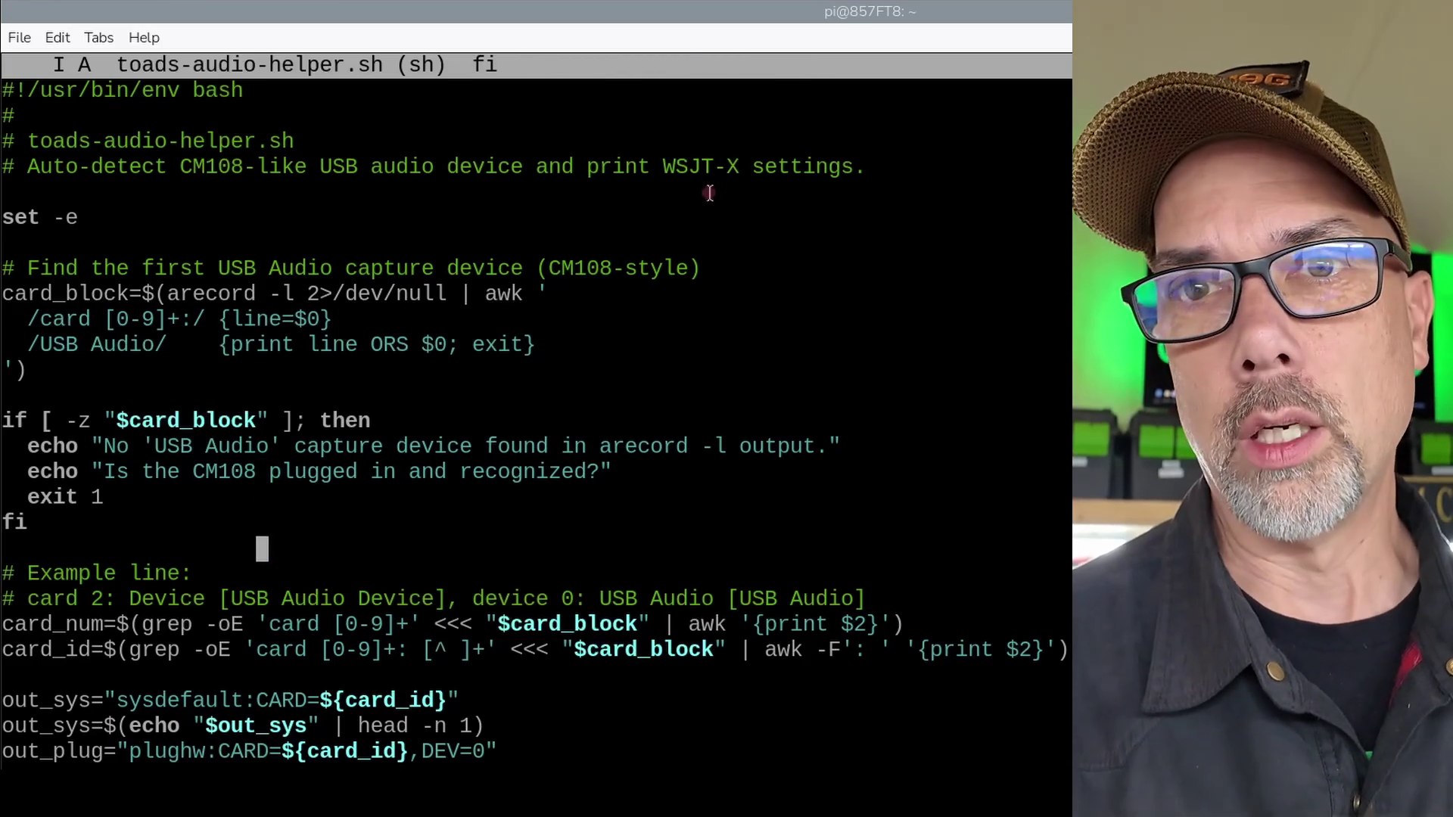
{"action": "key", "text": "Down"}
{"action": "key", "text": "Down"}
{"action": "key", "text": "Down"}
{"action": "key", "text": "Down"}
{"action": "key", "text": "Down"}
{"action": "key", "text": "Down"}
{"action": "key", "text": "Down"}
{"action": "key", "text": "Down"}
{"action": "key", "text": "Down"}
{"action": "key", "text": "Down"}
{"action": "key", "text": "Down"}
{"action": "key", "text": "Down"}
{"action": "key", "text": "Down"}
{"action": "key", "text": "Down"}
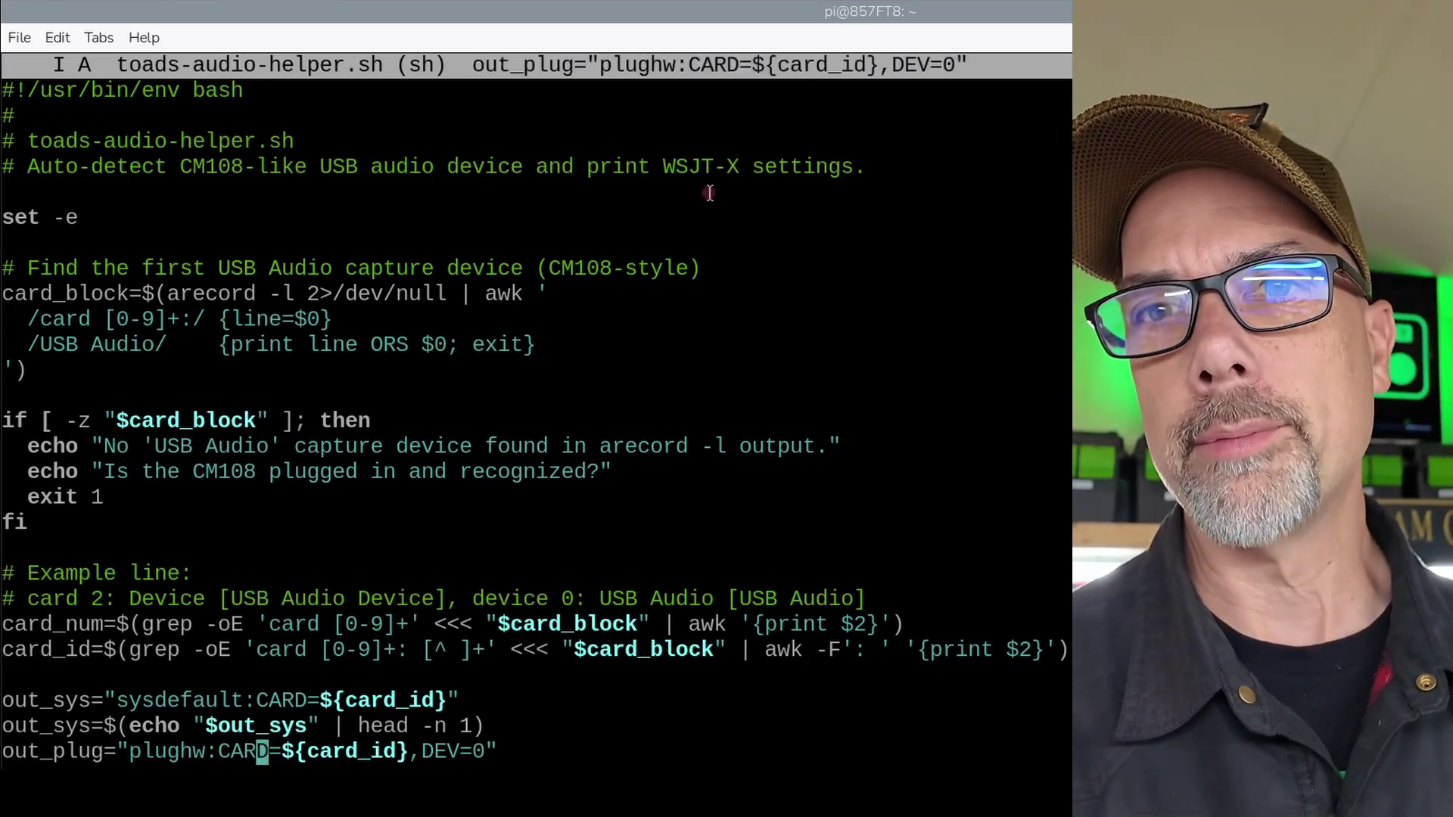
{"action": "key", "text": "Down"}
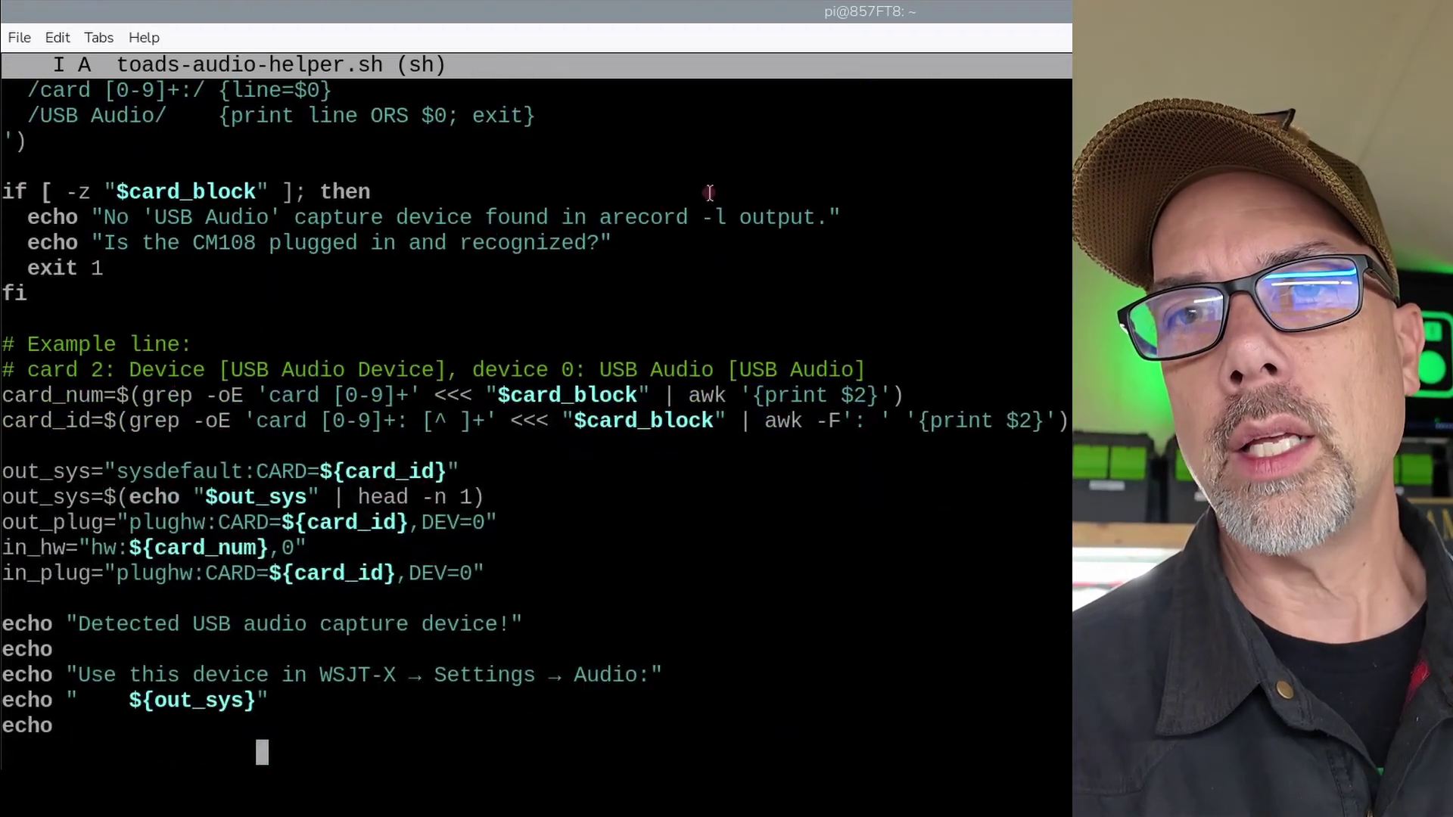
{"action": "key", "text": "Up"}
{"action": "key", "text": "Up"}
{"action": "key", "text": "Up"}
{"action": "key", "text": "Up"}
{"action": "key", "text": "Up"}
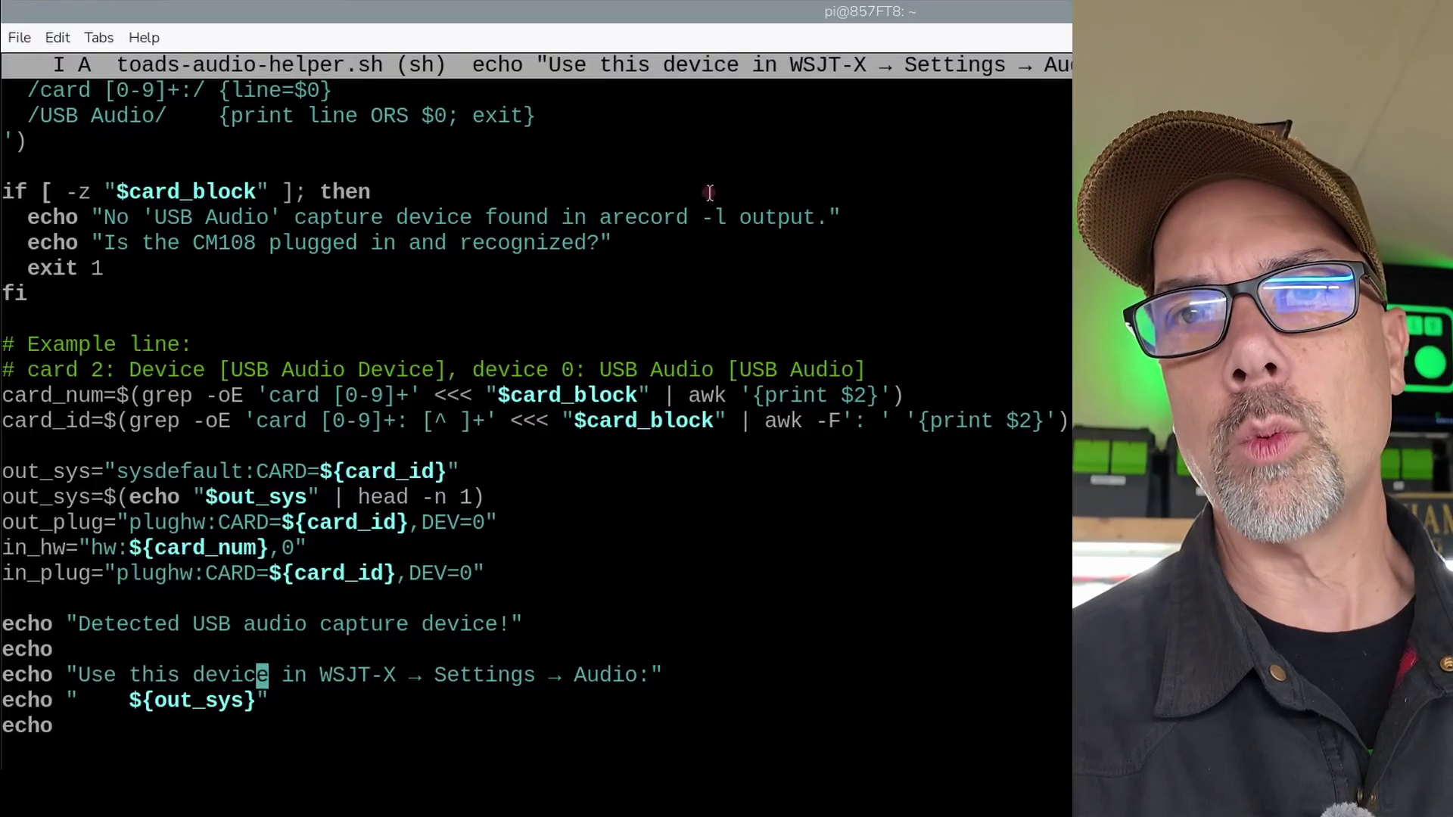
{"action": "key", "text": "Down"}
{"action": "key", "text": "Down"}
{"action": "key", "text": "Down"}
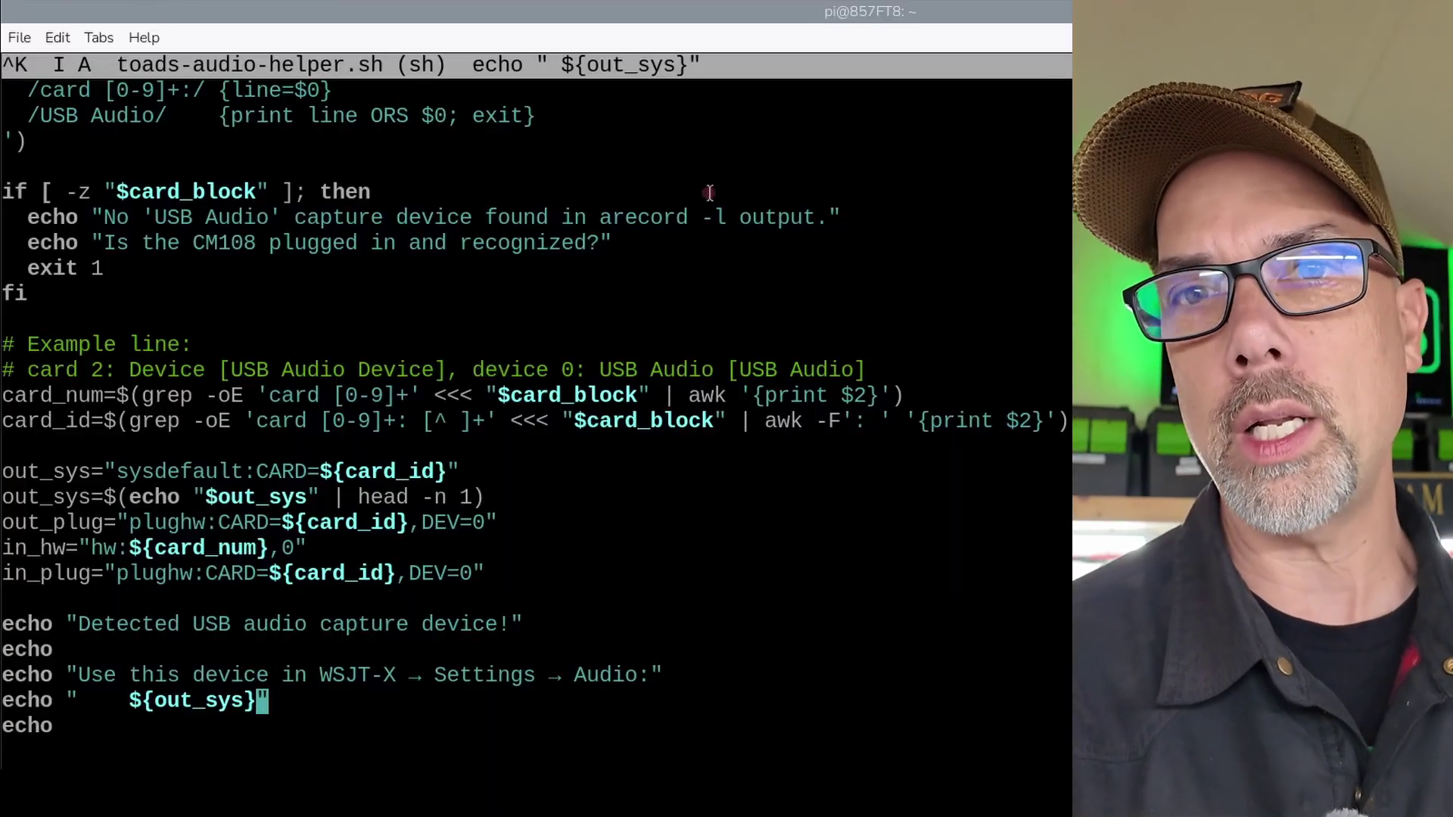
{"action": "key", "text": "q"}
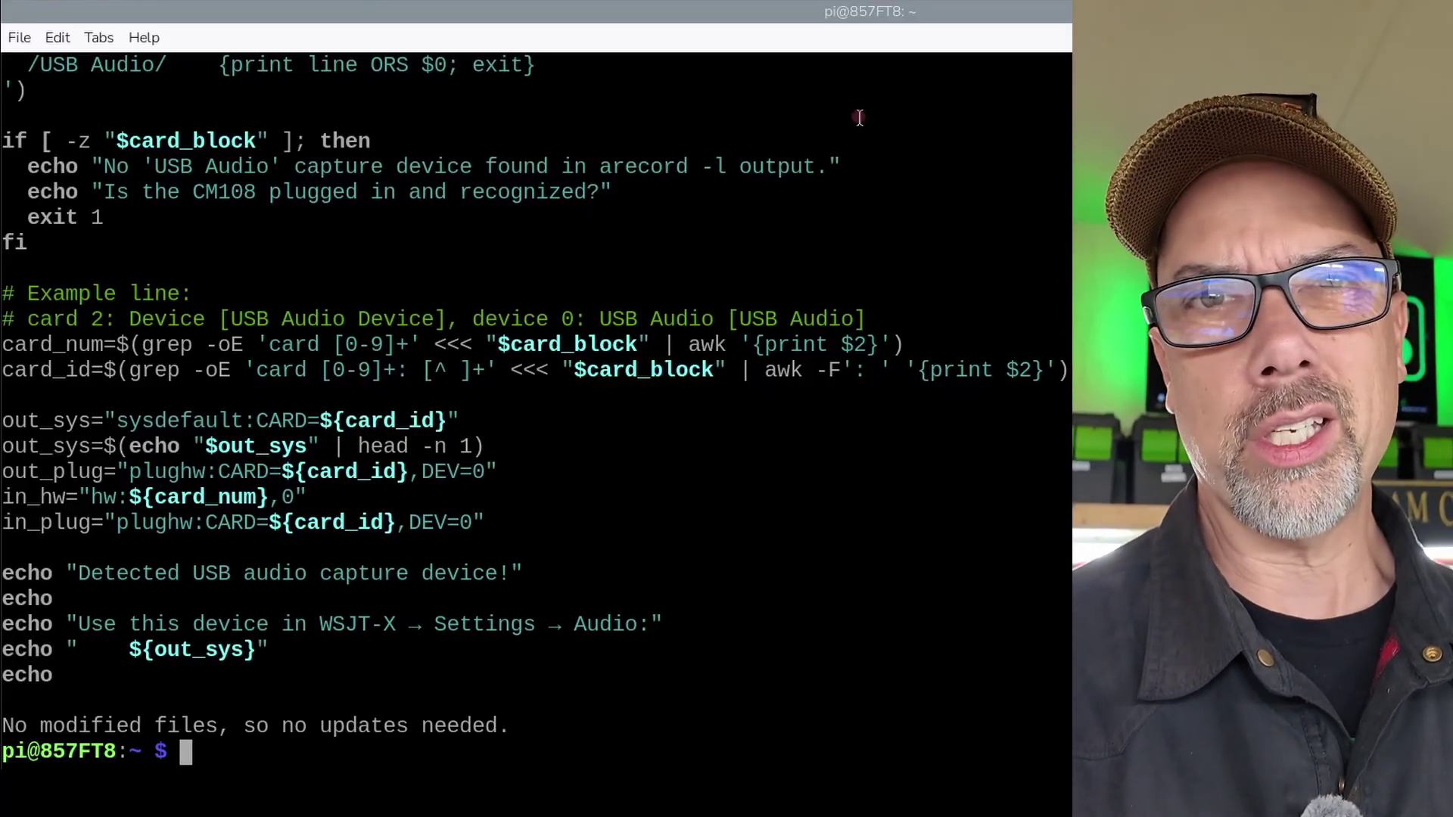
Step: Run toads-audio-helper.sh with bash and open the WSJT-X audio settings to compare the suggested device
{"action": "type", "text": "bash t"}
{"action": "key", "text": "Tab"}
{"action": "key", "text": "Return"}
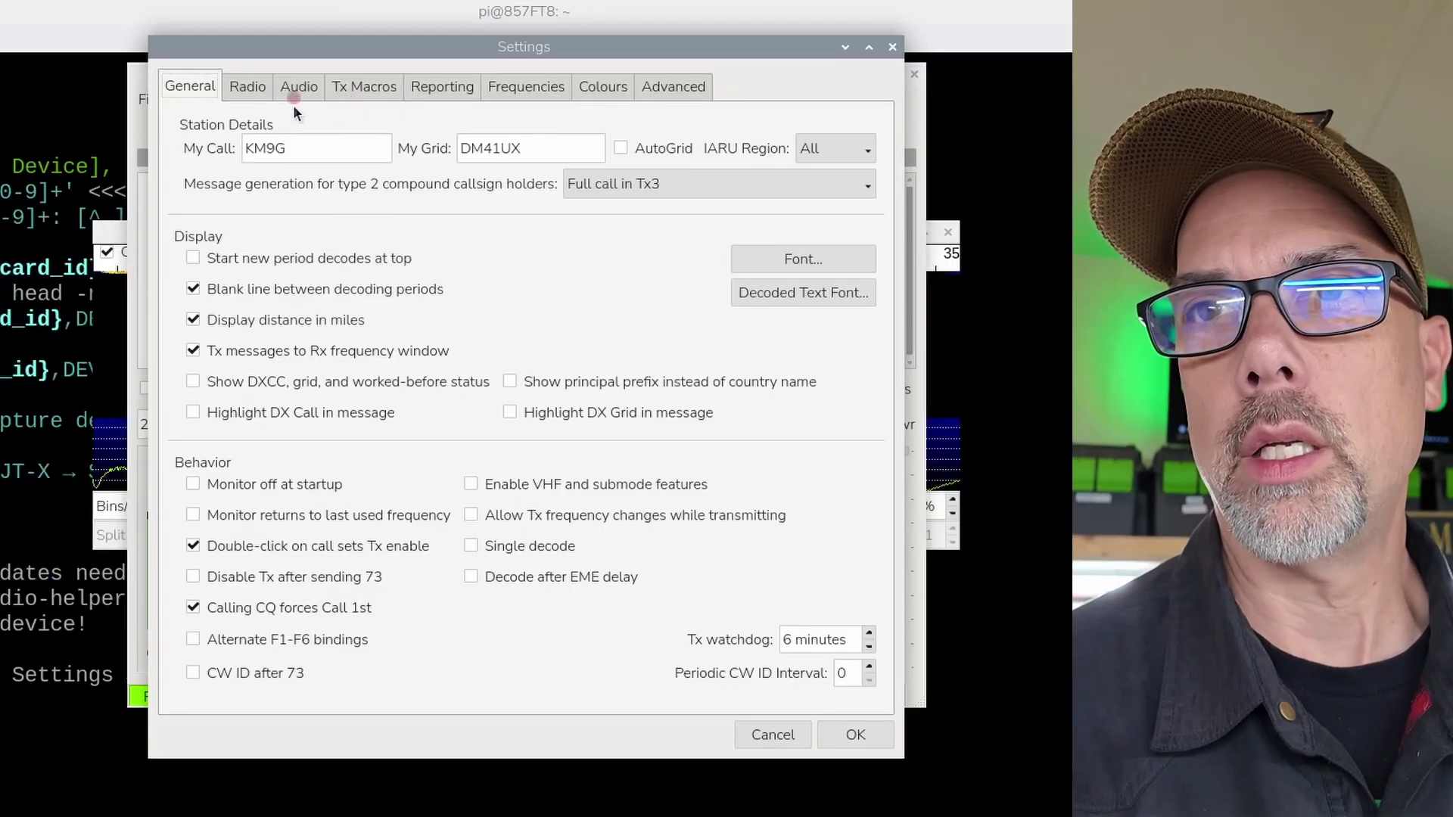
{"action": "left_click", "coordinate": [296, 90]}
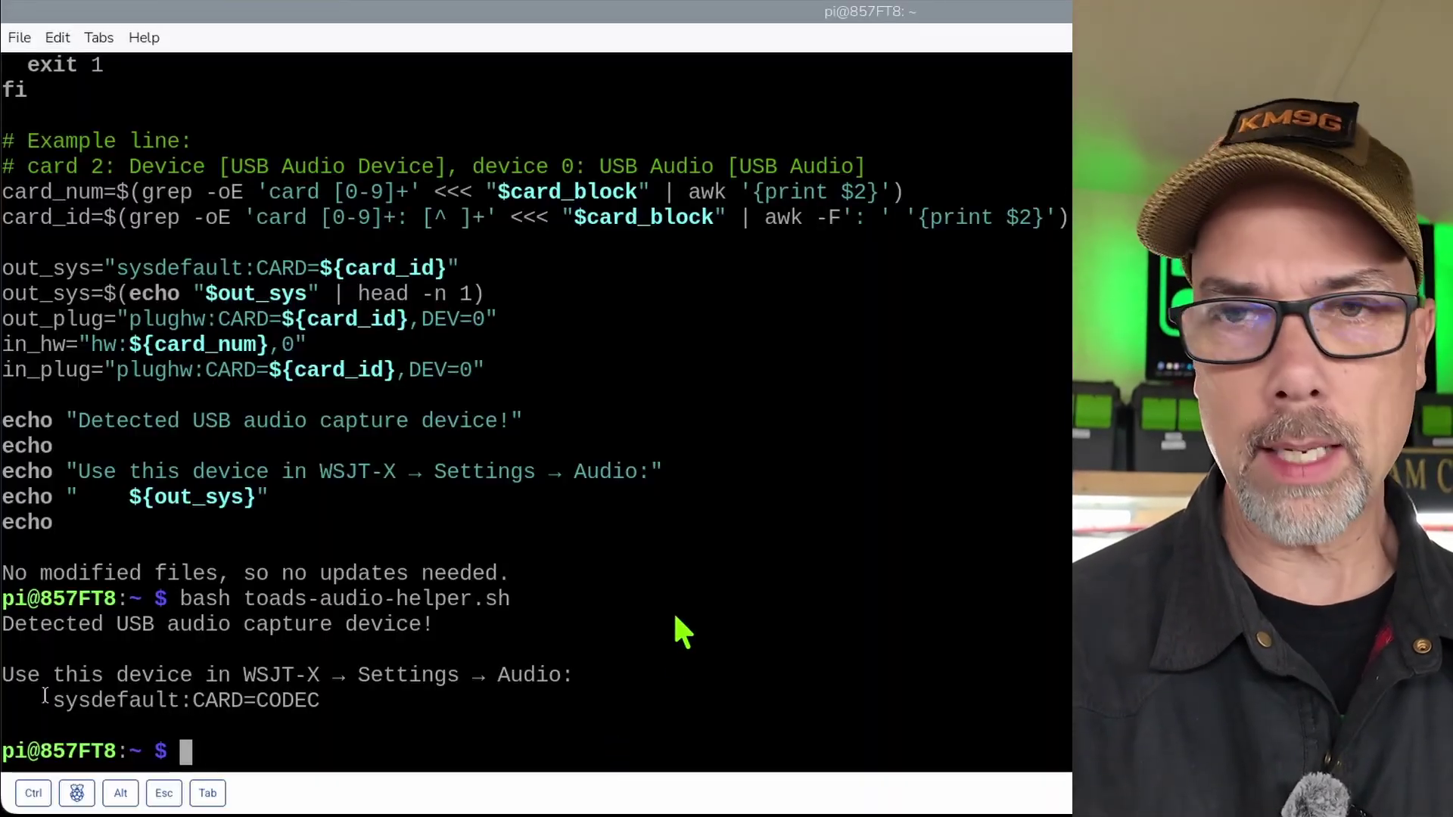
Step: Run toads-audio-helper.sh two more times to detect the currently connected USB audio device
{"action": "key", "text": "Up"}
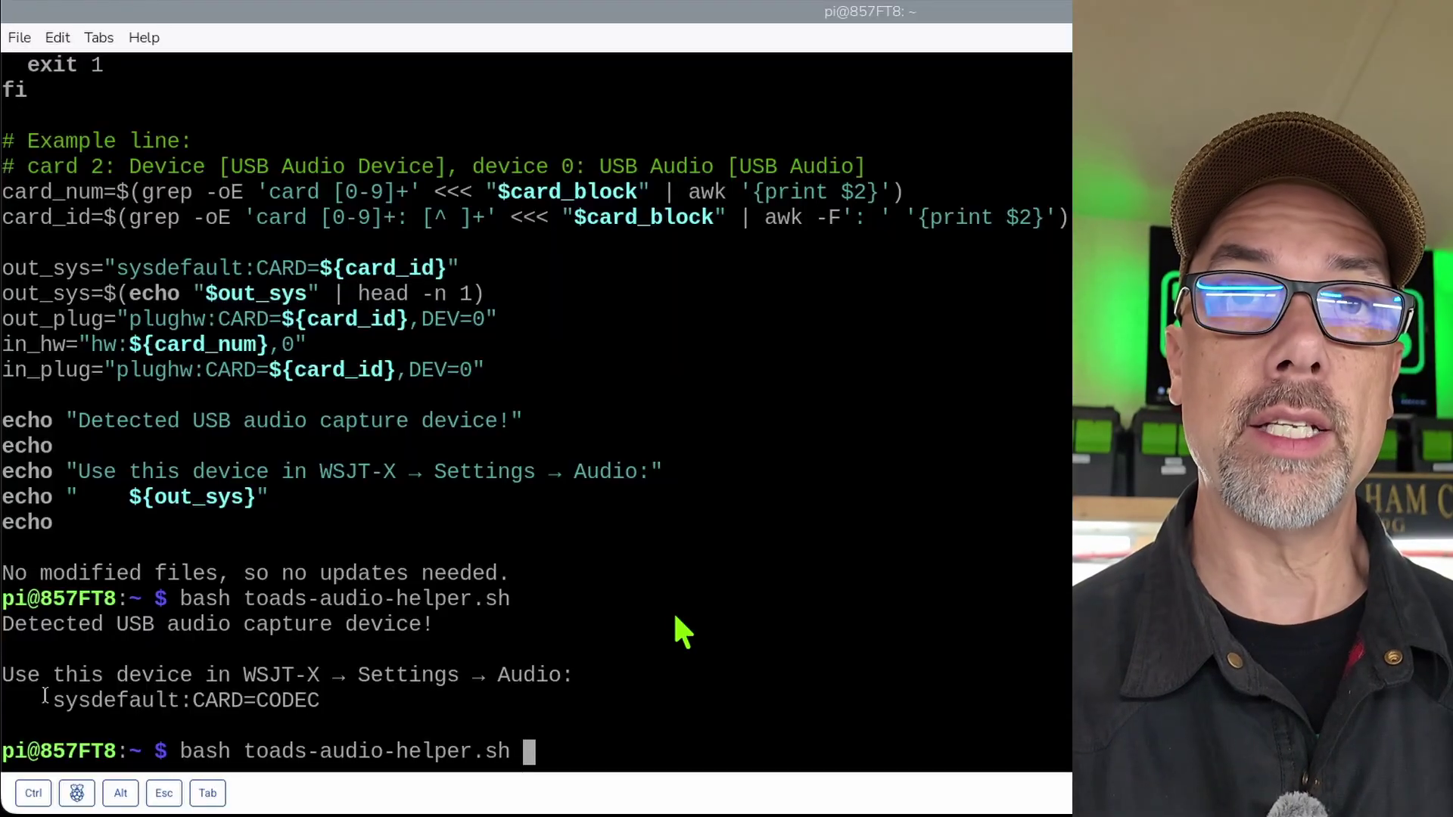
{"action": "key", "text": "Return"}
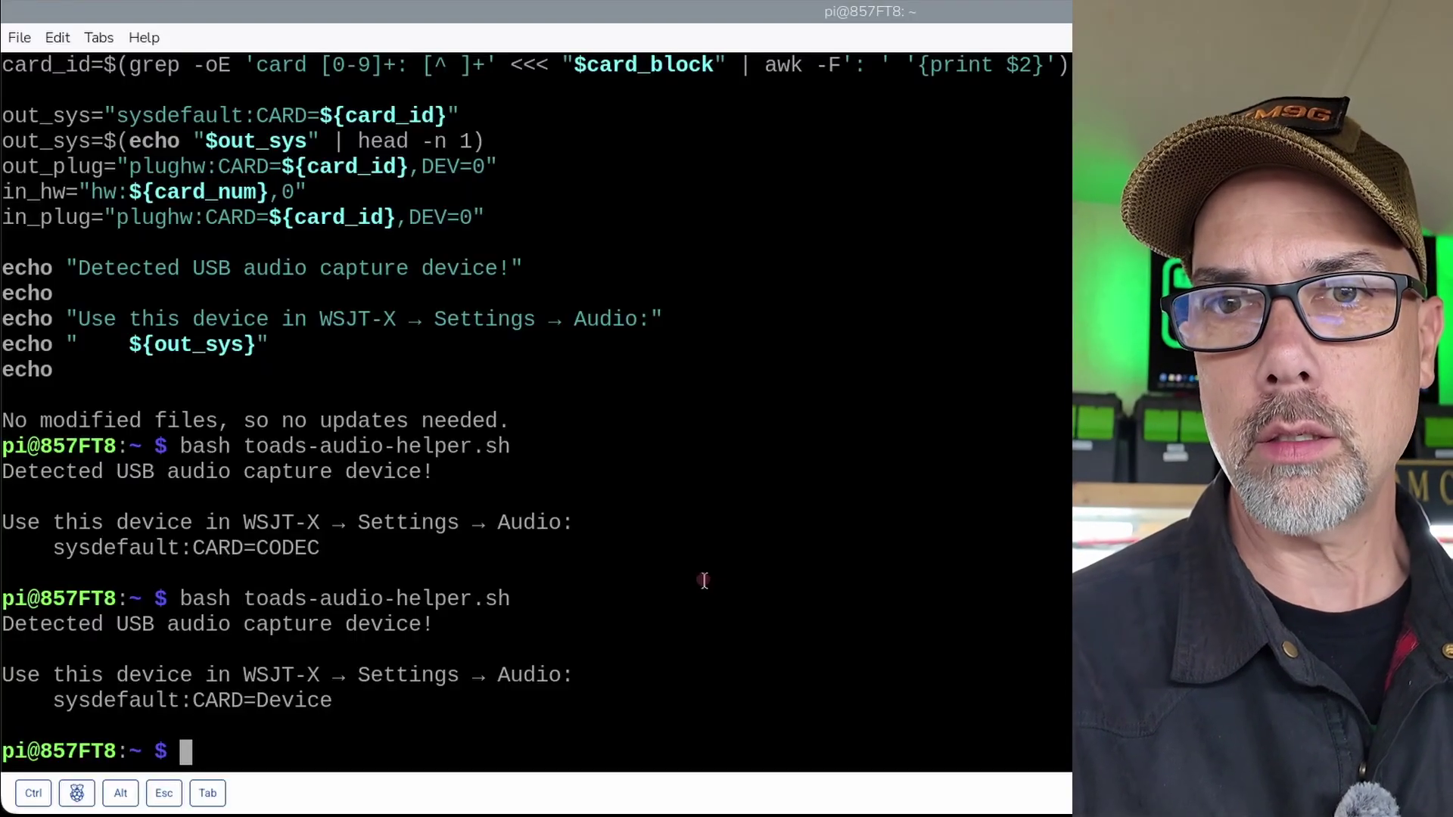
{"action": "key", "text": "Up"}
{"action": "key", "text": "Return"}
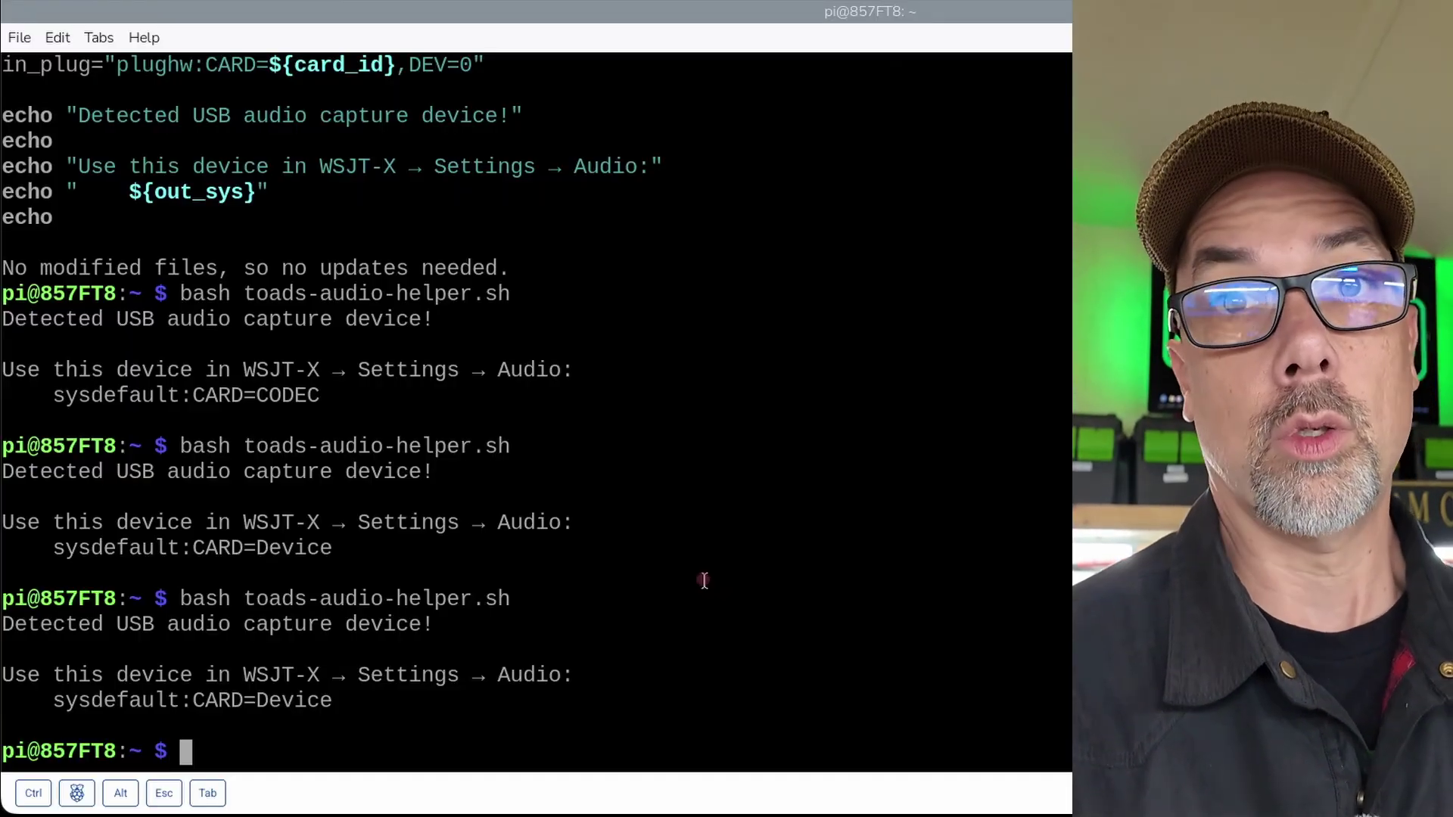